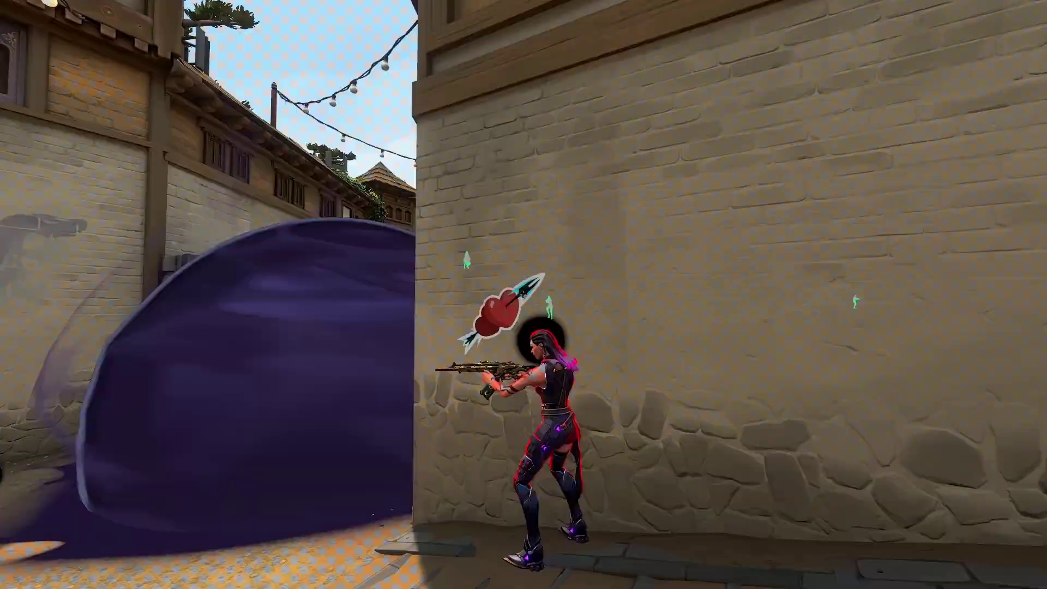
Show the halftones project's Edit page with Fusion Clip 3 on Timeline 1 copy.
{"action": "key", "text": "3"}
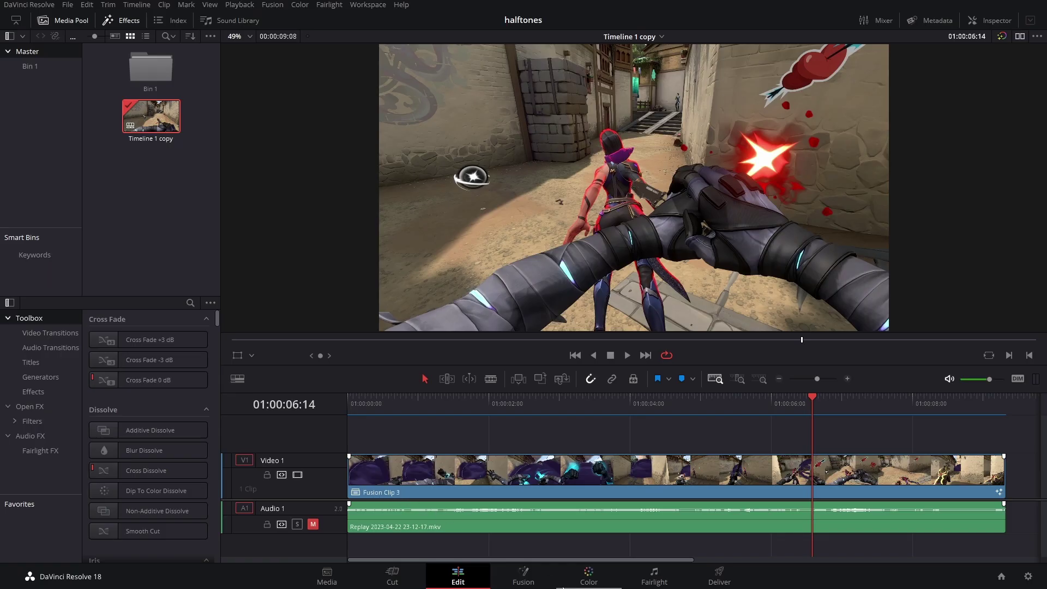
On the Fusion page, add a Background generator node to the graph.
{"action": "left_click", "coordinate": [532, 581]}
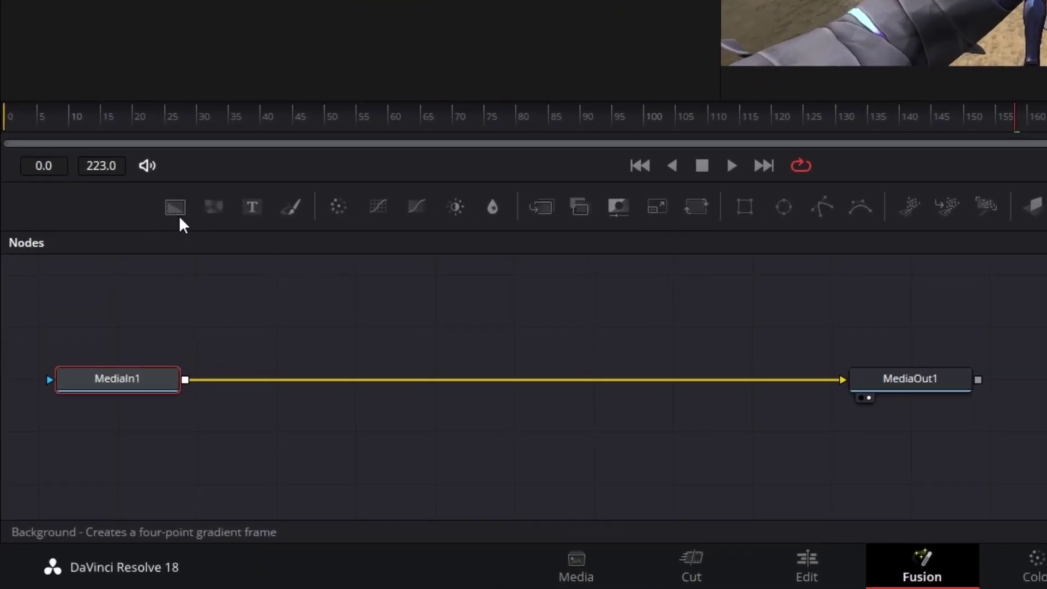
{"action": "left_click_drag", "start_coordinate": [99, 372], "coordinate": [212, 427]}
{"action": "left_click_drag", "start_coordinate": [386, 287], "coordinate": [386, 290]}
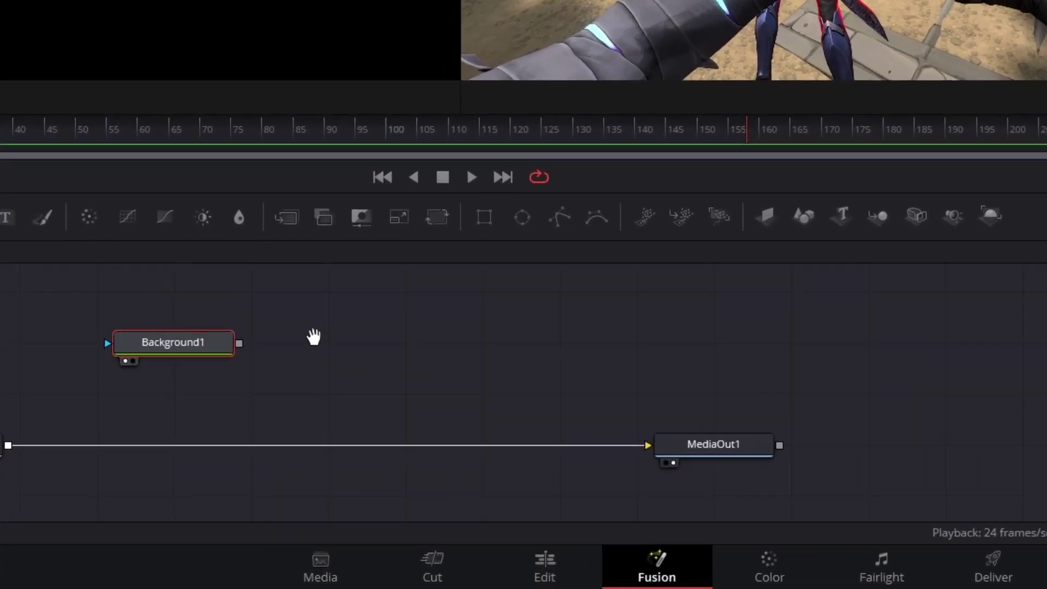
Add Ellipse1 and connect it as Background1's mask to produce a black circle.
{"action": "left_click_drag", "start_coordinate": [522, 217], "coordinate": [234, 295]}
{"action": "left_click_drag", "start_coordinate": [503, 285], "coordinate": [376, 340]}
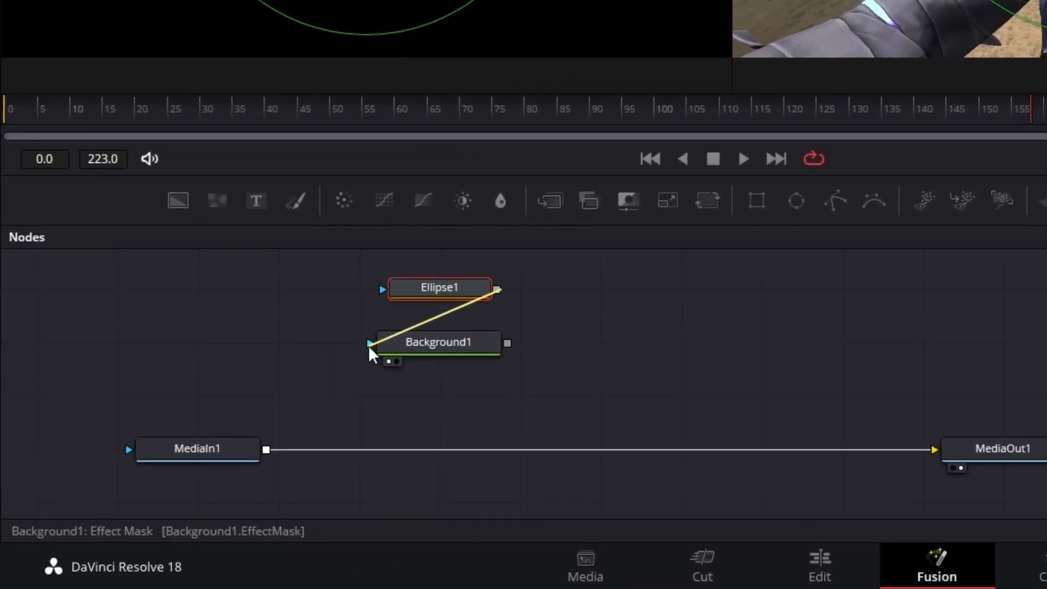
{"action": "left_click_drag", "start_coordinate": [256, 418], "coordinate": [258, 419]}
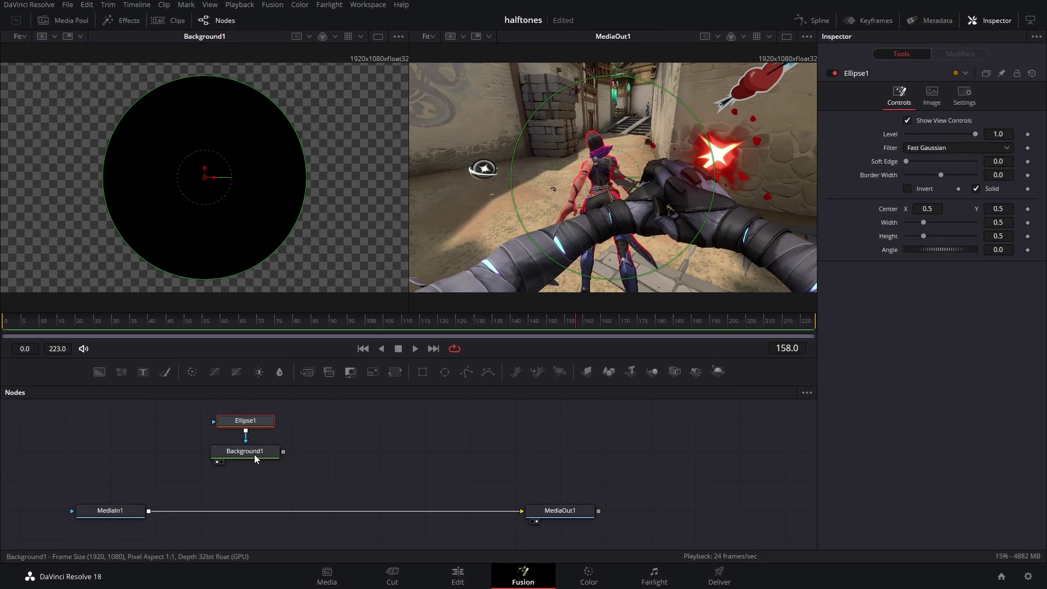
{"action": "left_click", "coordinate": [316, 420]}
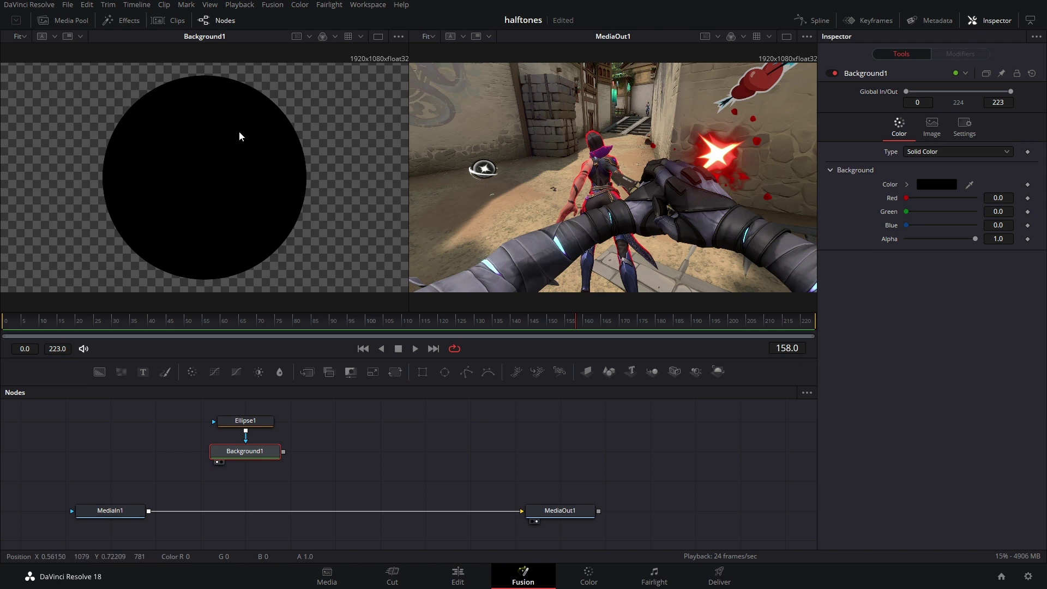
Turn off Auto Resolution on Background1 and set its width to 1080 for a square.
{"action": "left_click", "coordinate": [930, 130]}
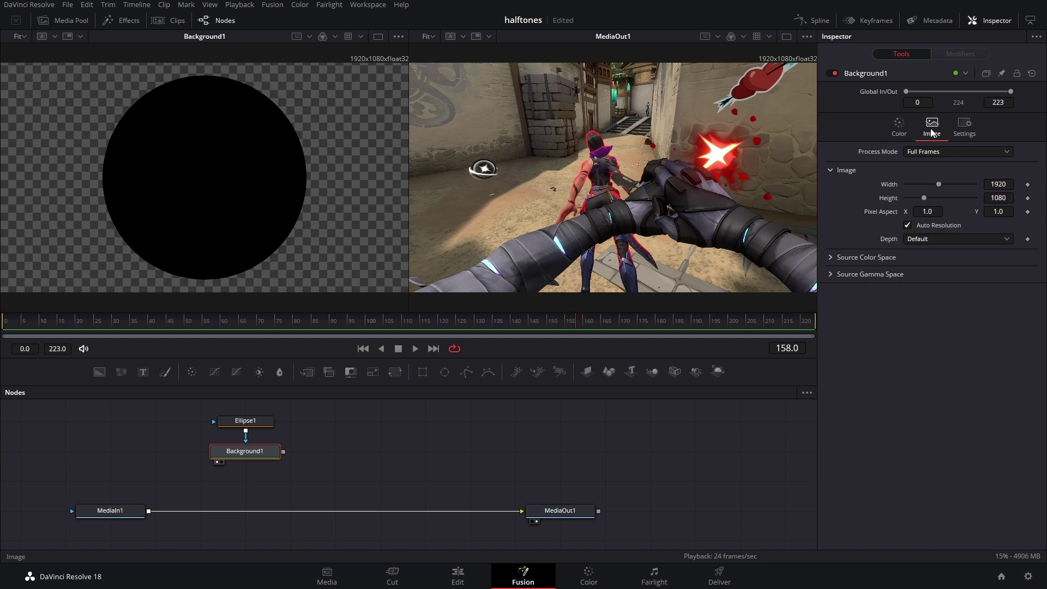
{"action": "left_click", "coordinate": [907, 225]}
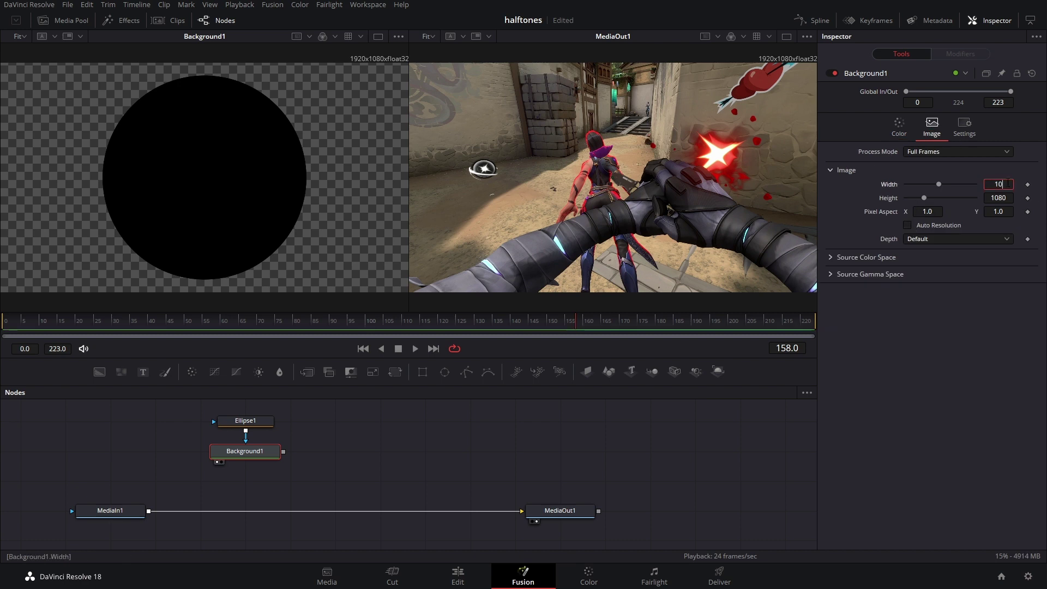
{"action": "key", "text": "Return"}
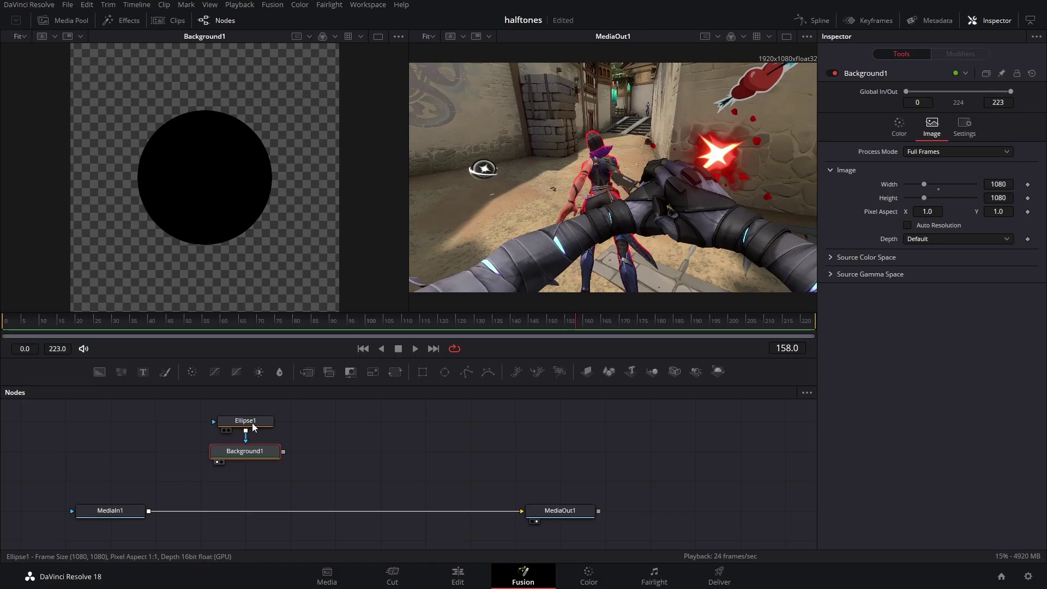
Give Ellipse1 a 0.115 soft edge and enlarge it to about 0.6 size.
{"action": "left_click", "coordinate": [253, 426]}
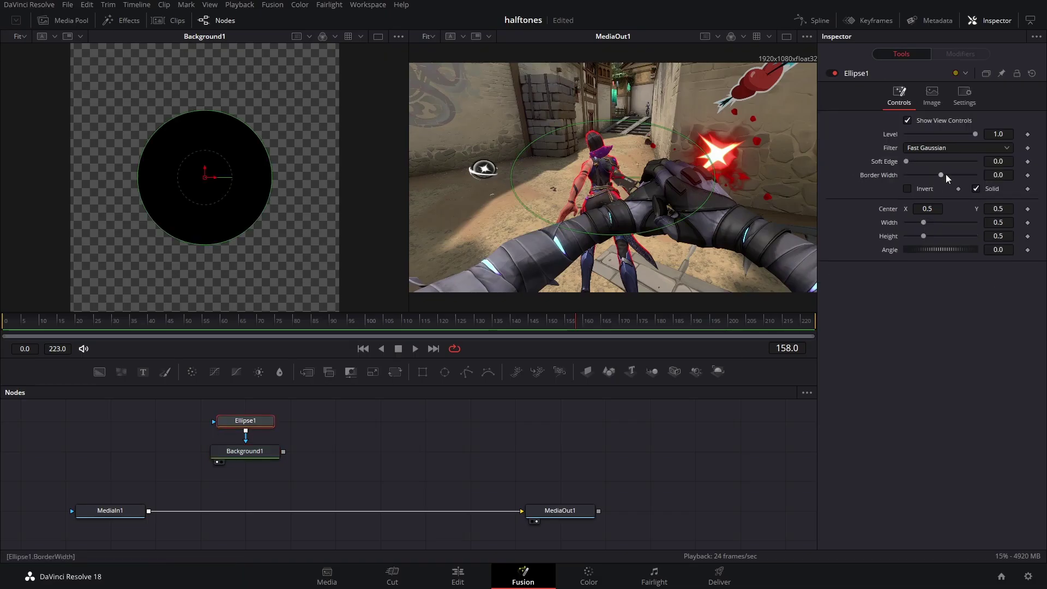
{"action": "left_click_drag", "start_coordinate": [913, 163], "coordinate": [950, 161]}
{"action": "left_click_drag", "start_coordinate": [263, 140], "coordinate": [274, 135]}
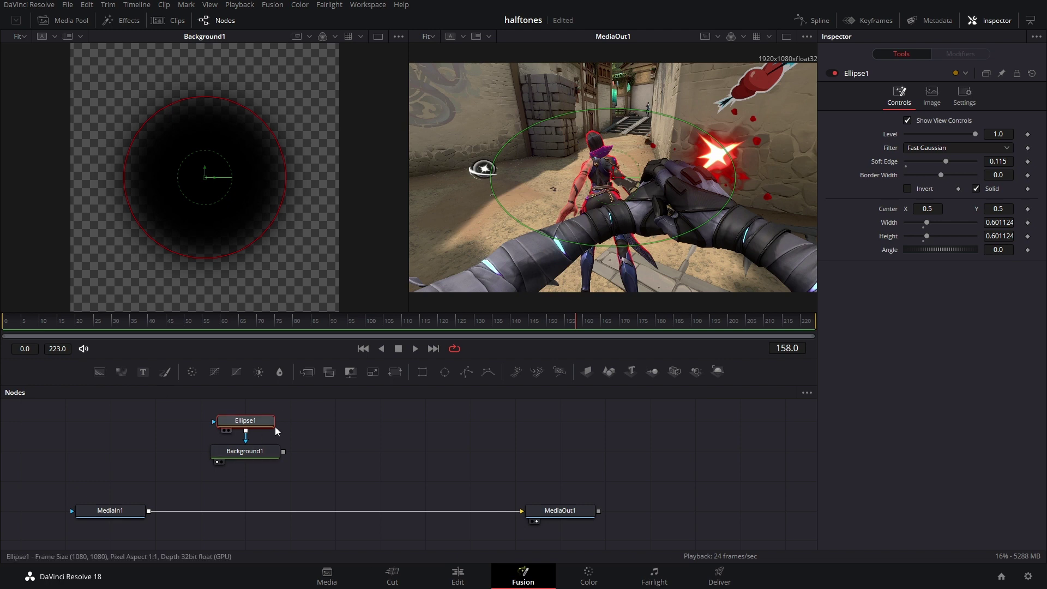
Add Transform1 after Background1 with Edges set to Wrap, shrinking the circle into a dense dot grid.
{"action": "left_click", "coordinate": [261, 457]}
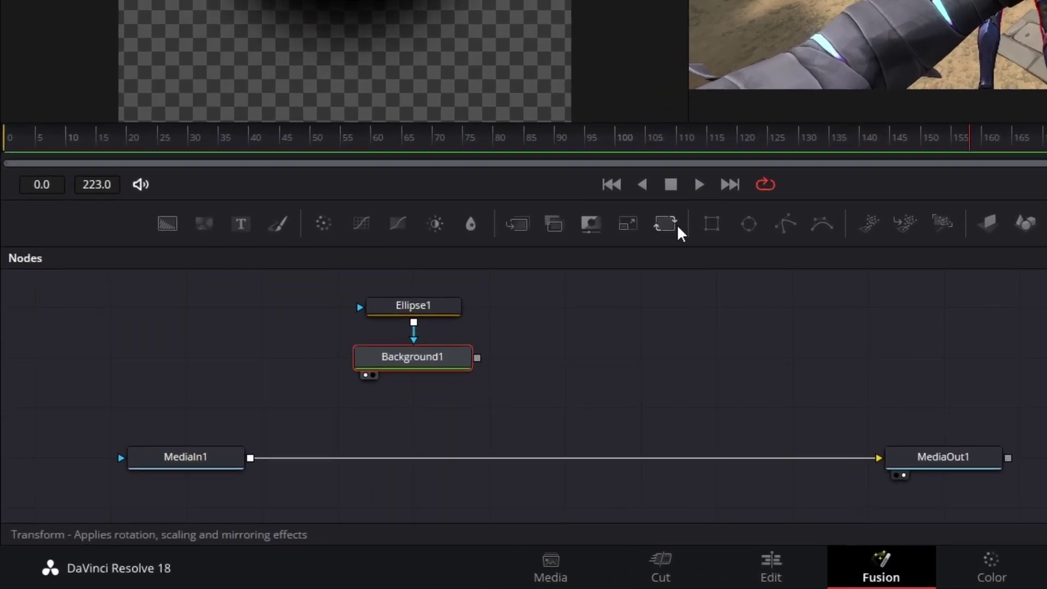
{"action": "left_click", "coordinate": [665, 226]}
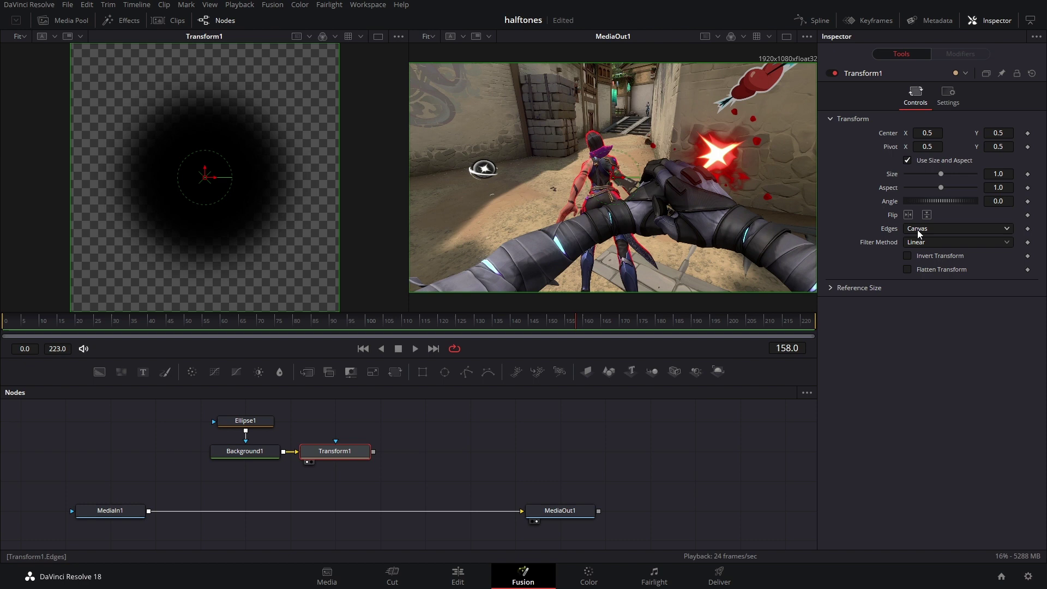
{"action": "left_click", "coordinate": [917, 230]}
{"action": "left_click", "coordinate": [928, 256]}
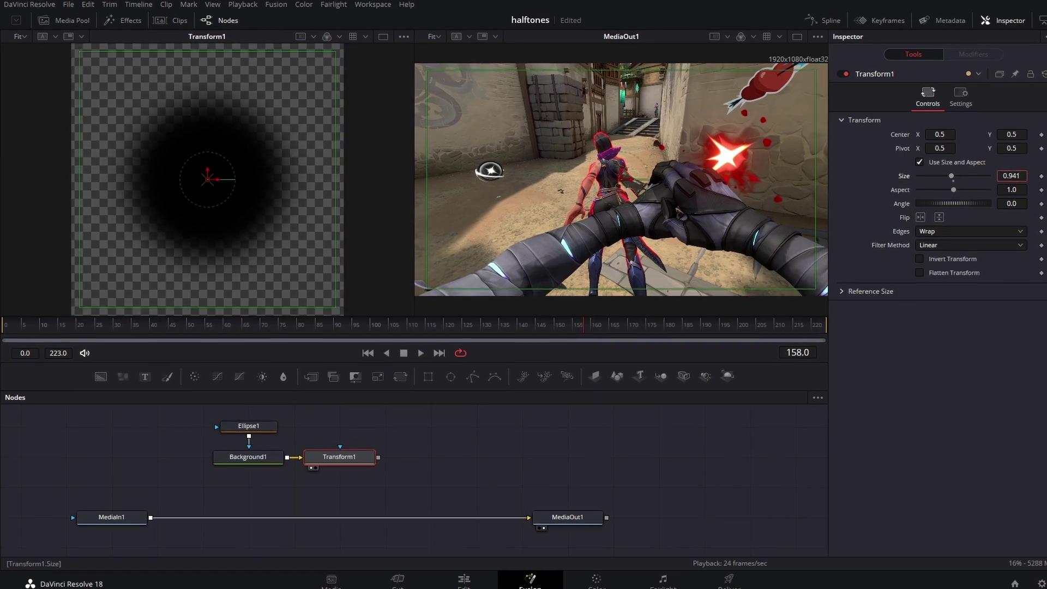
{"action": "left_click_drag", "start_coordinate": [951, 176], "coordinate": [929, 176]}
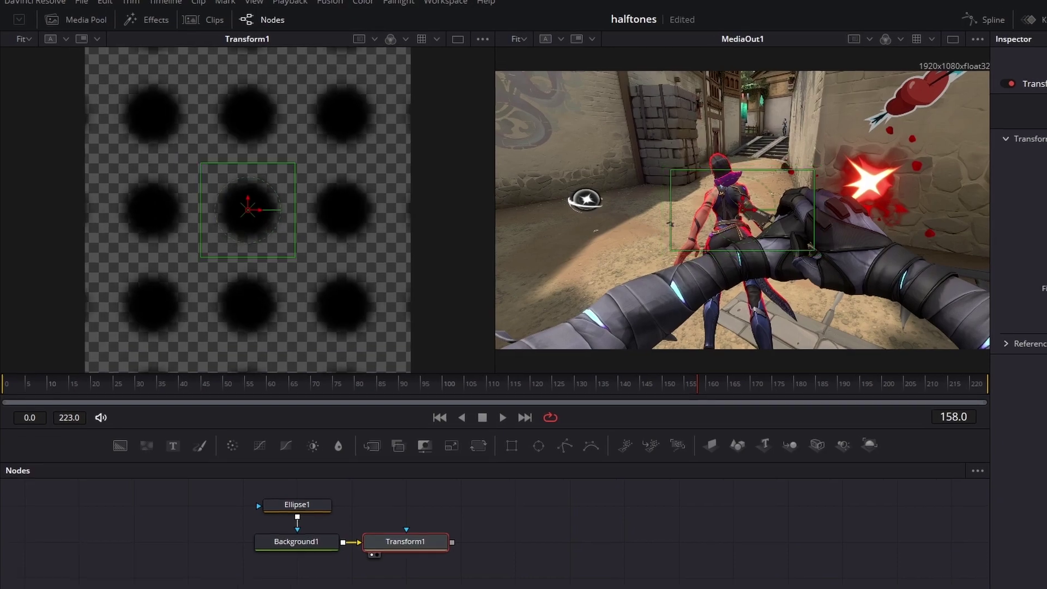
{"action": "left_click_drag", "start_coordinate": [1046, 176], "coordinate": [1031, 177]}
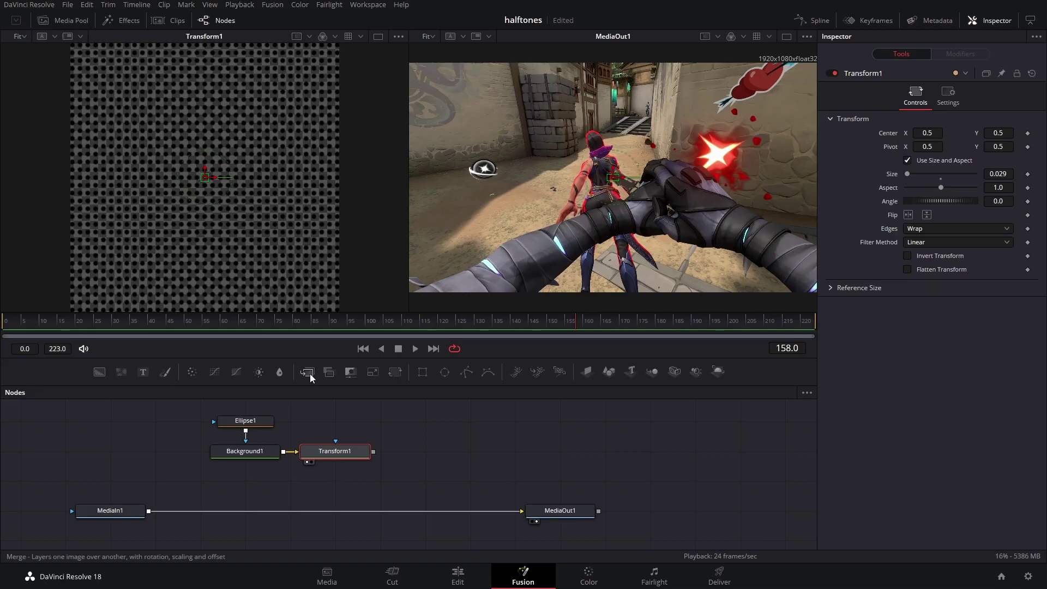
Insert Merge1 on the footage path with Transform1 as foreground, Wrap edges and 26.4° angle.
{"action": "left_click_drag", "start_coordinate": [310, 374], "coordinate": [246, 512]}
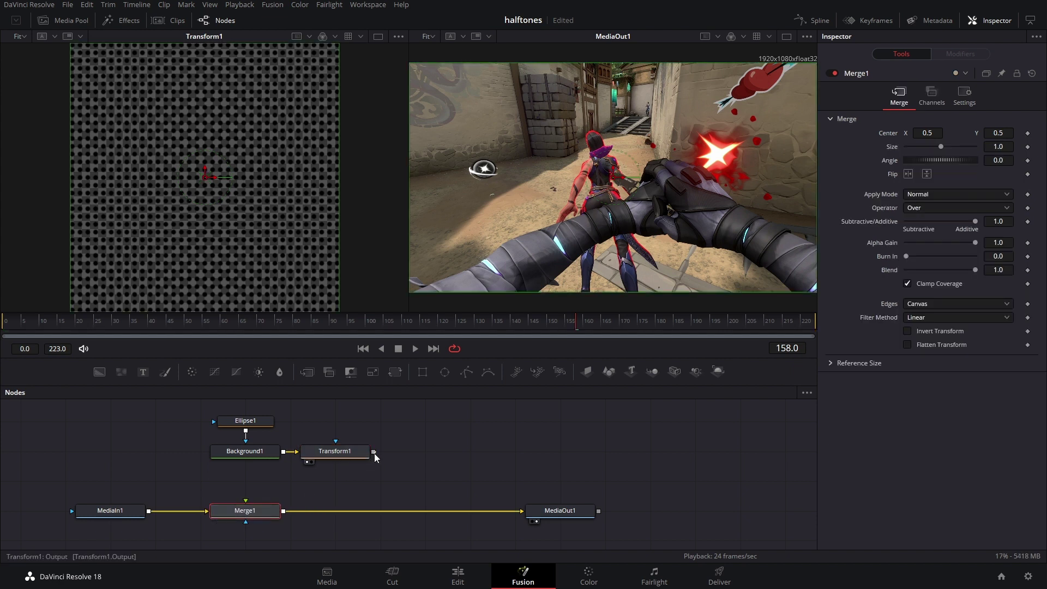
{"action": "left_click_drag", "start_coordinate": [373, 452], "coordinate": [257, 513]}
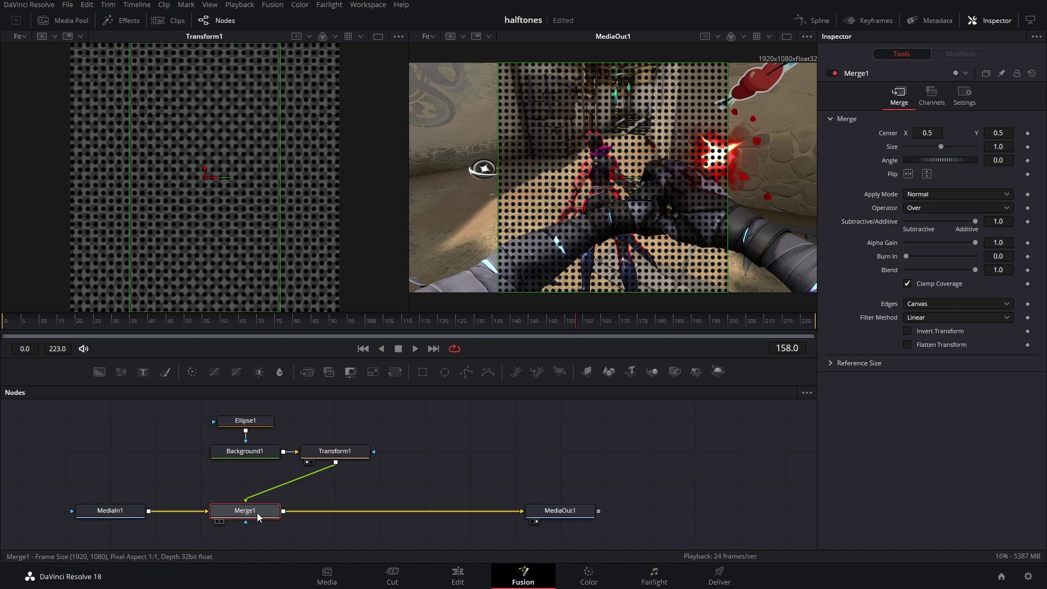
{"action": "left_click", "coordinate": [929, 303]}
{"action": "left_click", "coordinate": [938, 328]}
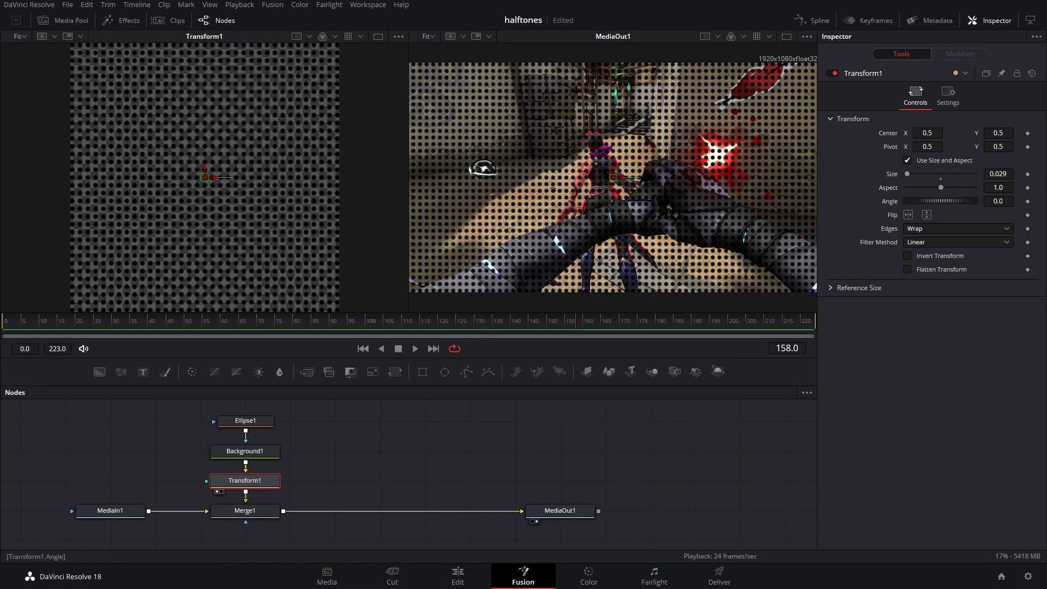
{"action": "left_click_drag", "start_coordinate": [999, 201], "coordinate": [1041, 200]}
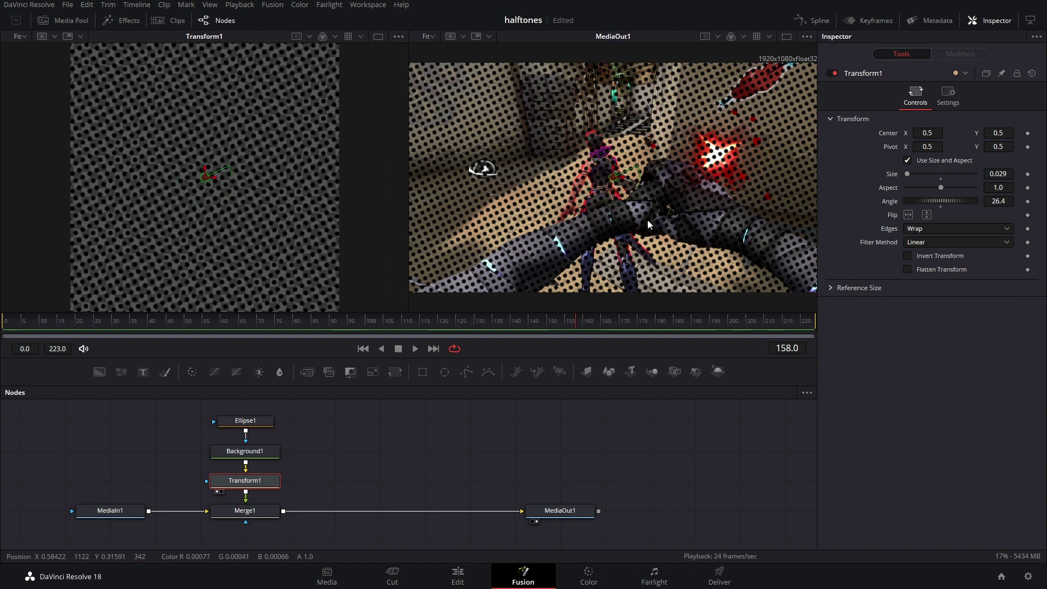
Set Merge1's Apply Mode to Color.
{"action": "left_click", "coordinate": [262, 515]}
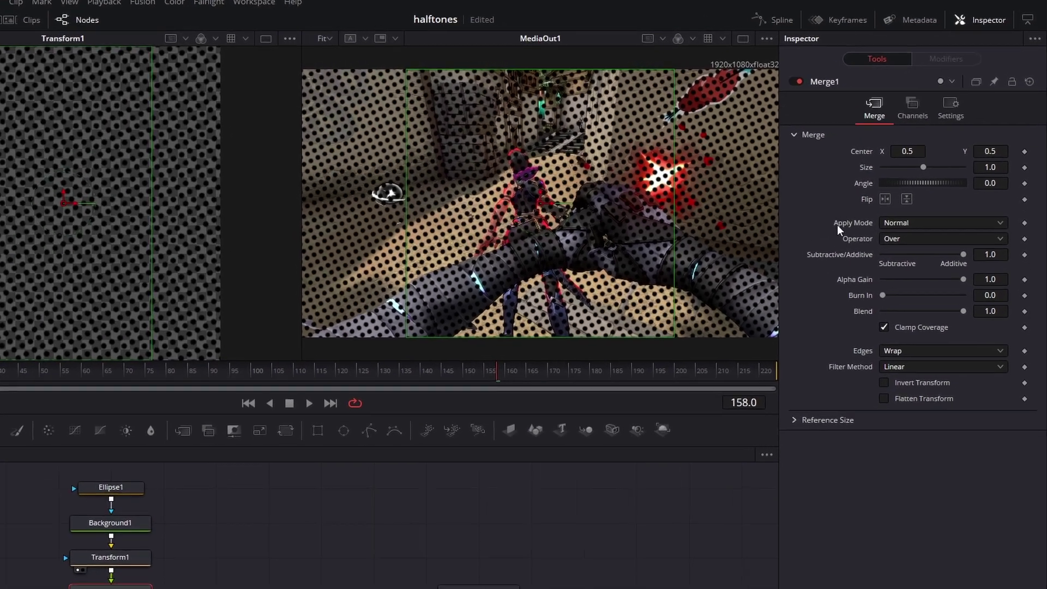
{"action": "left_click", "coordinate": [906, 222]}
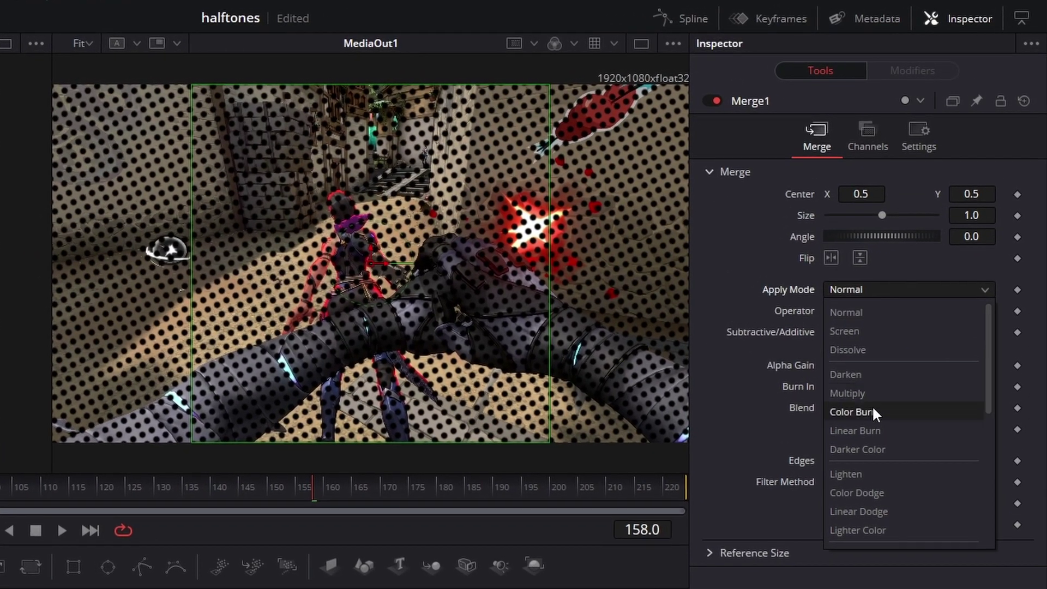
{"action": "scroll", "coordinate": [868, 500], "scroll_direction": "down", "scroll_amount": 2}
{"action": "scroll", "coordinate": [869, 479], "scroll_direction": "down", "scroll_amount": 2}
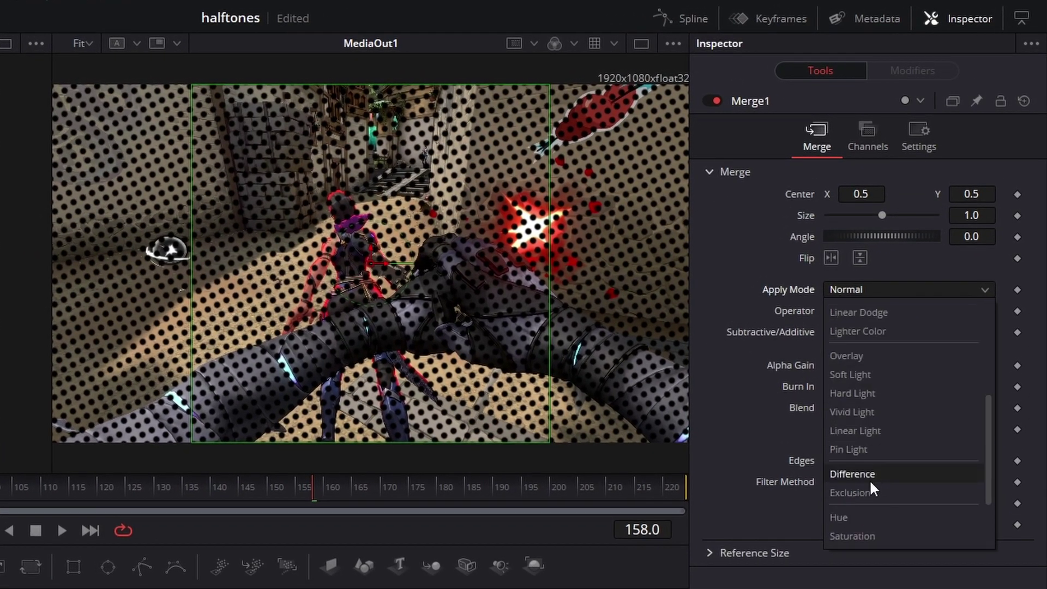
{"action": "scroll", "coordinate": [869, 491], "scroll_direction": "down", "scroll_amount": 2}
{"action": "left_click", "coordinate": [868, 474]}
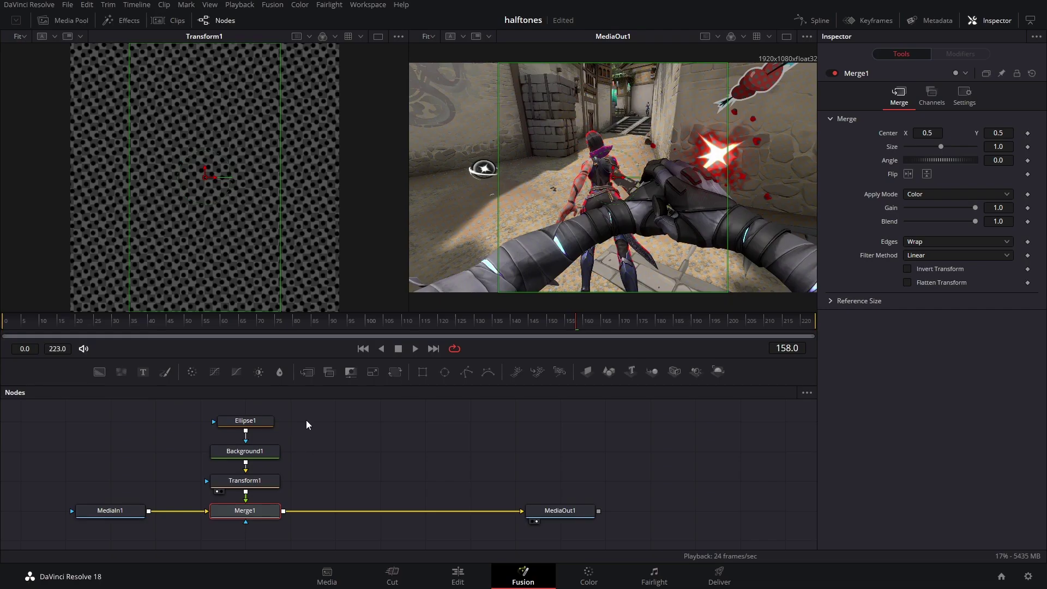
Shift the halftone nodes right and insert ColorCorrector1 before Merge1 with Saturation 2.0.
{"action": "left_click_drag", "start_coordinate": [306, 413], "coordinate": [336, 510]}
{"action": "left_click", "coordinate": [224, 453]}
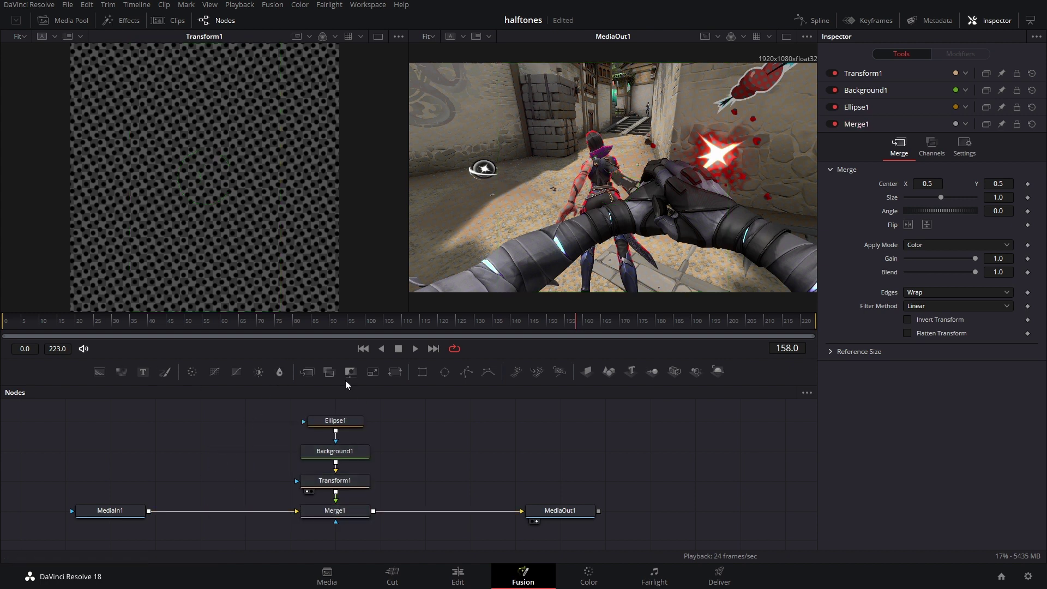
{"action": "left_click_drag", "start_coordinate": [196, 372], "coordinate": [241, 512]}
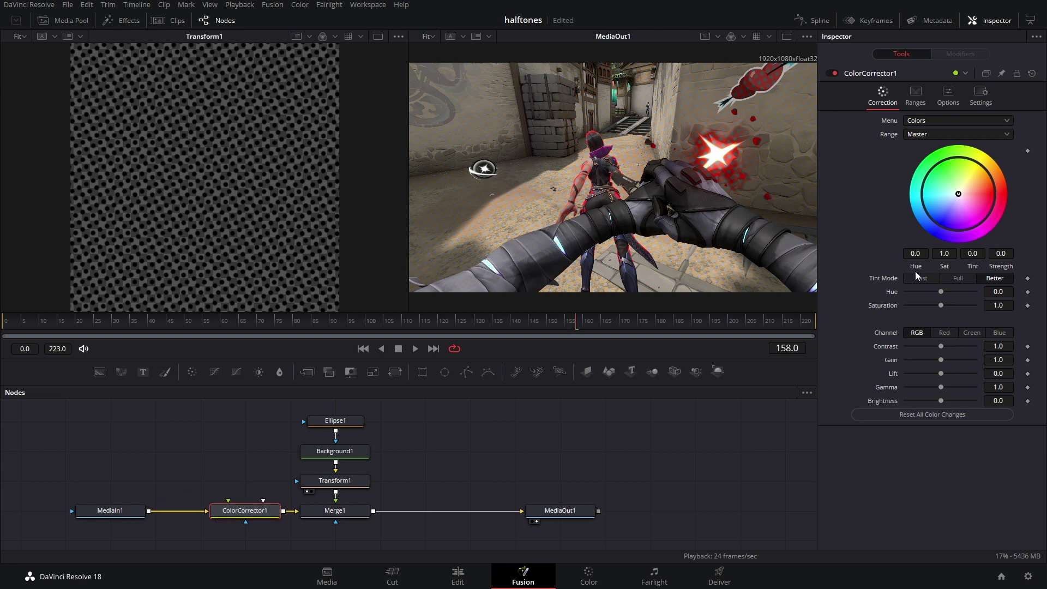
{"action": "left_click_drag", "start_coordinate": [941, 305], "coordinate": [986, 305]}
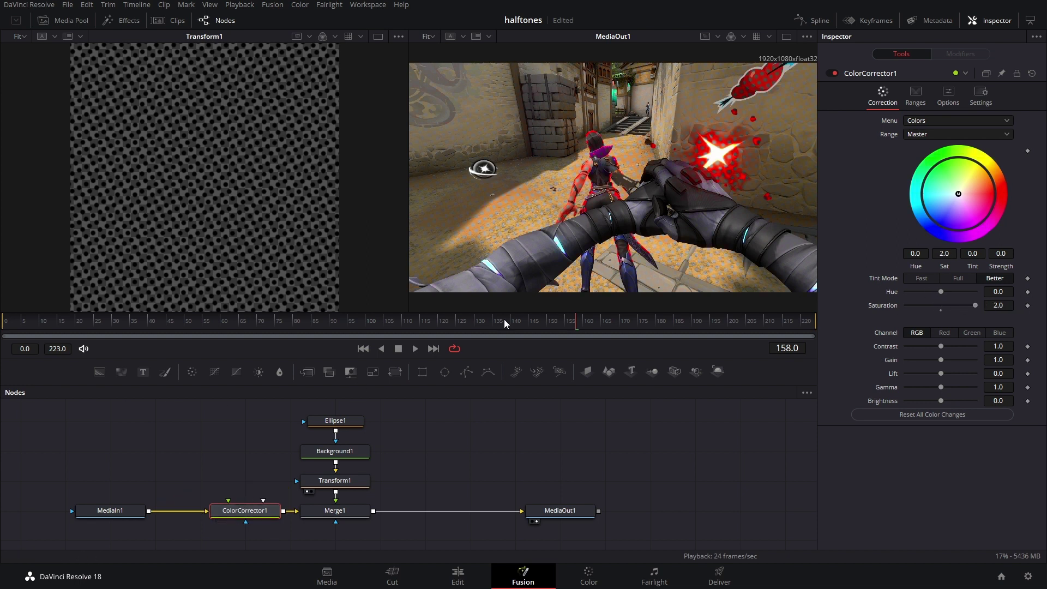
{"action": "left_click_drag", "start_coordinate": [503, 320], "coordinate": [571, 325]}
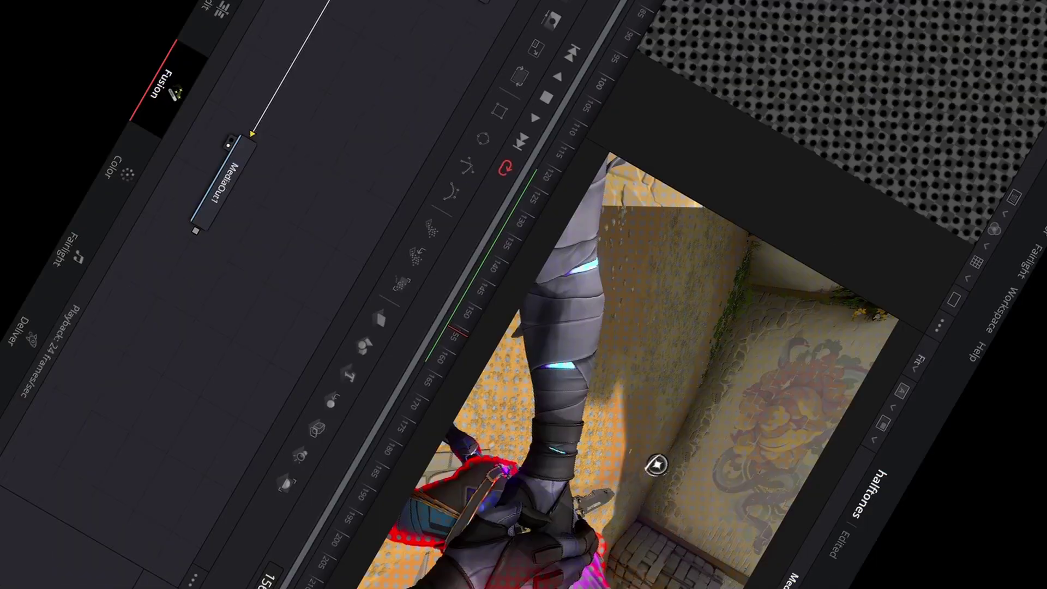
{"action": "left_click", "coordinate": [124, 513]}
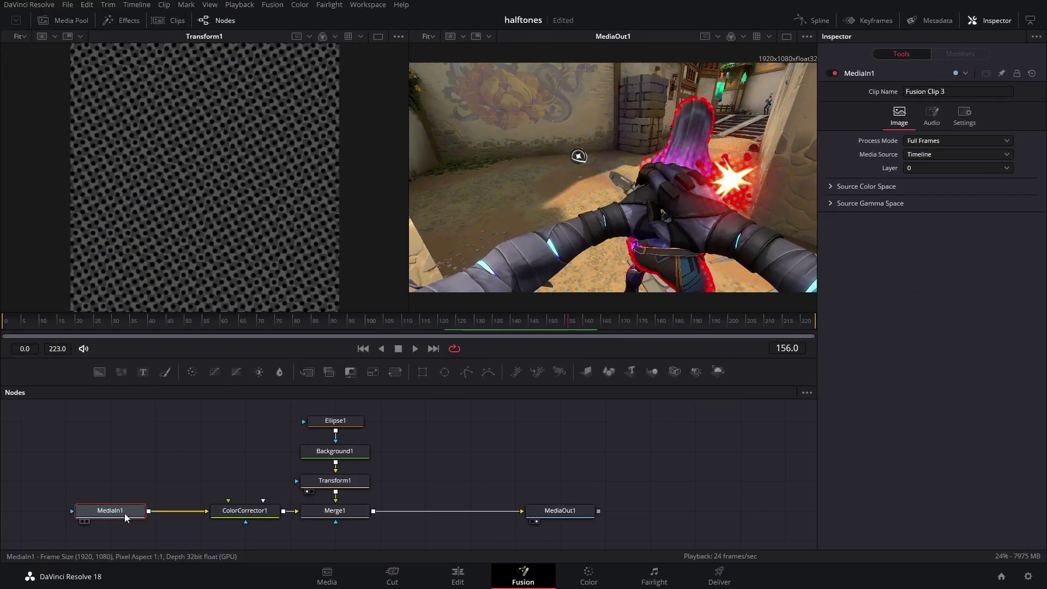
Duplicate MediaIn1 as MediaIn1_1 and merge it over the composite through Merge2 before MediaOut1.
{"action": "right_click", "coordinate": [124, 512]}
{"action": "left_click", "coordinate": [156, 234]}
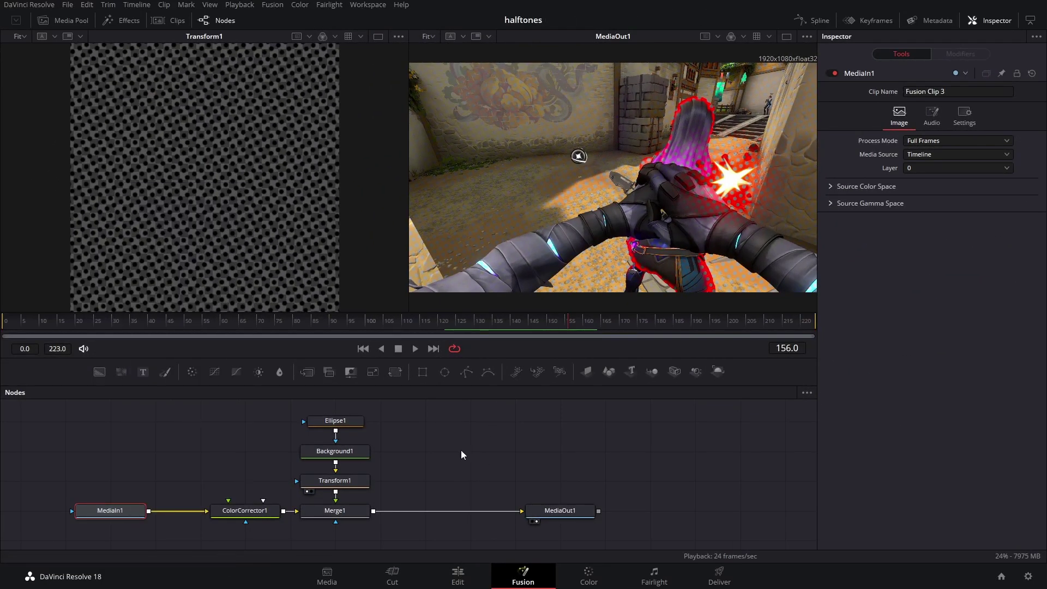
{"action": "key", "text": "ctrl+v"}
{"action": "left_click_drag", "start_coordinate": [464, 452], "coordinate": [384, 513]}
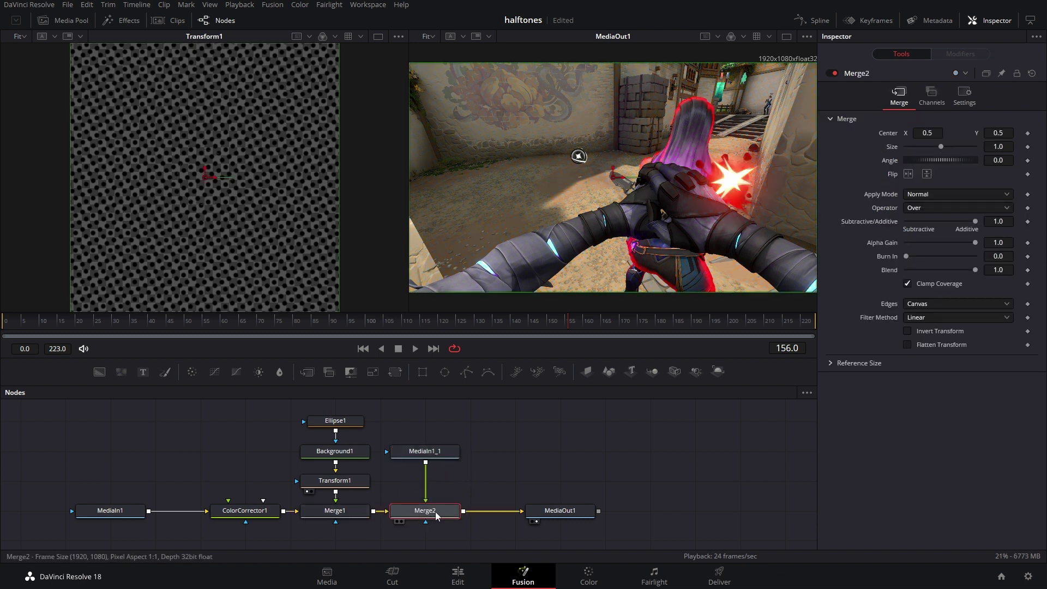
{"action": "left_click", "coordinate": [447, 452]}
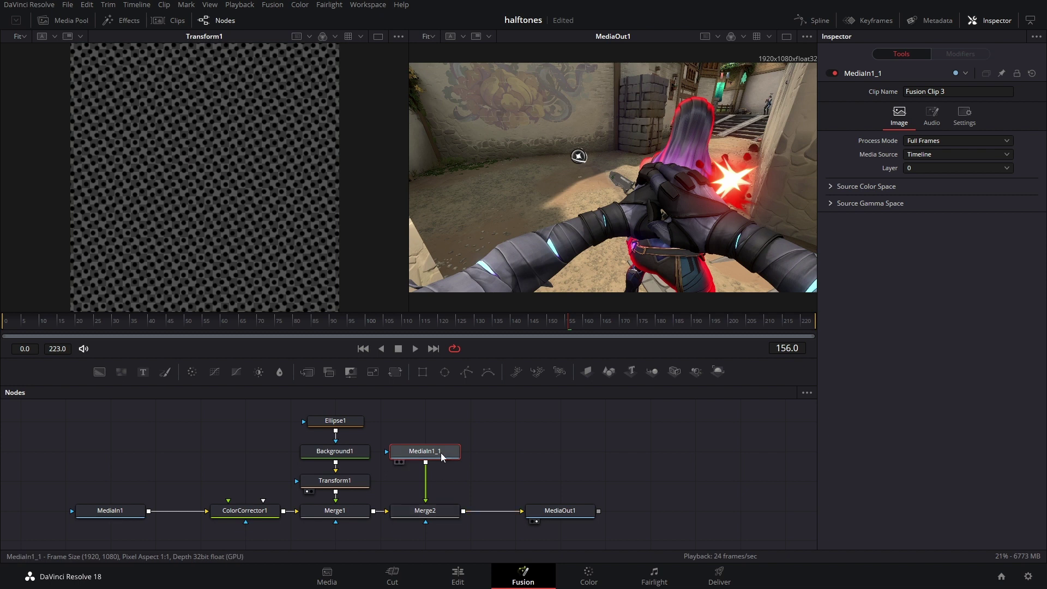
{"action": "key", "text": "shift+space"}
Add a Luma Keyer after MediaIn1_1 and show it in the left viewer.
{"action": "type", "text": "lum"}
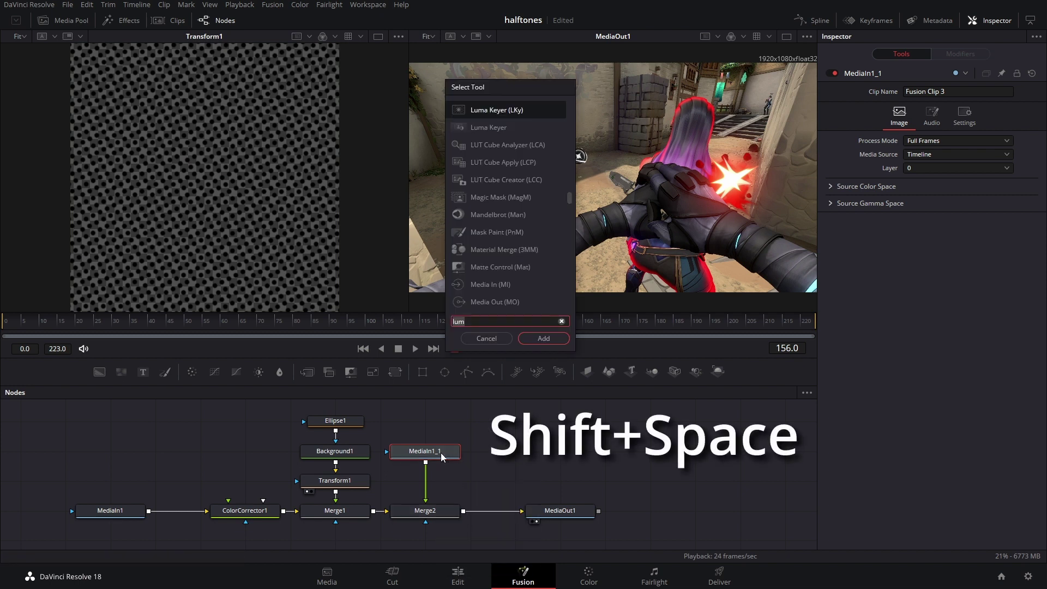
{"action": "key", "text": "Return"}
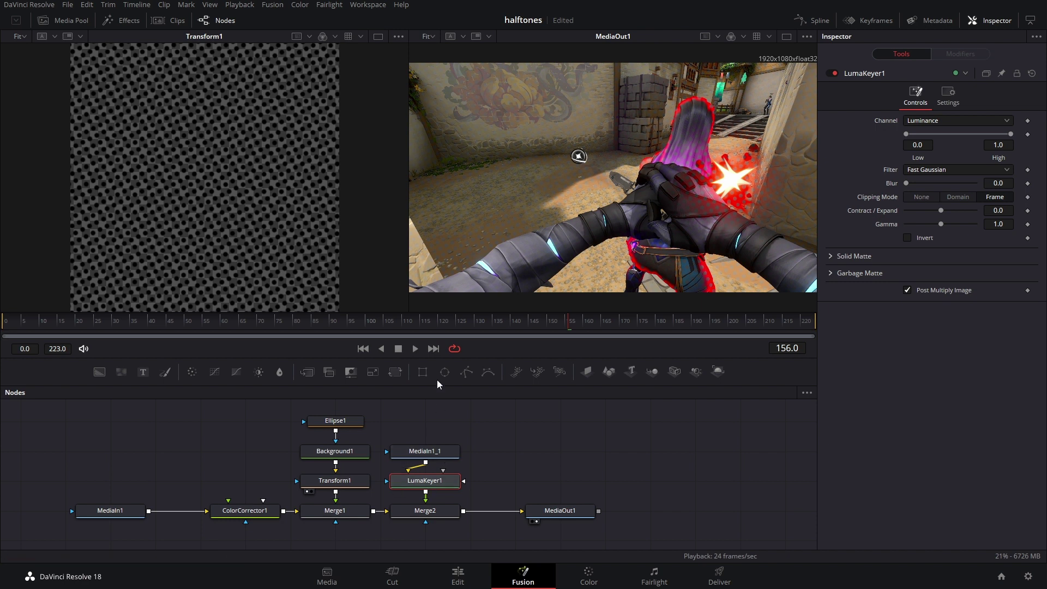
{"action": "key", "text": "1"}
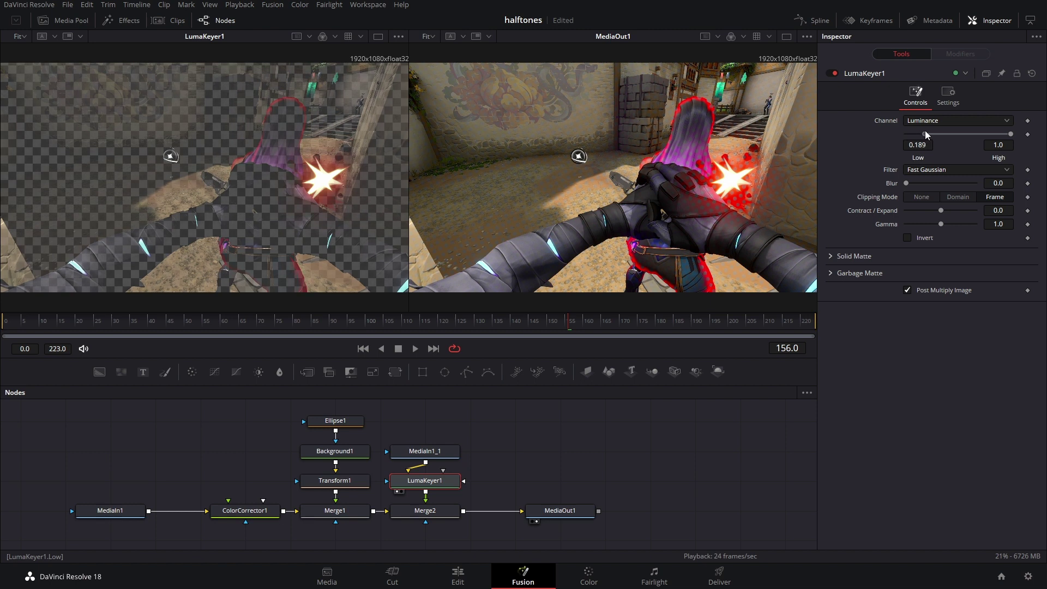
Invert the luma key with Low 0.072, High 0.667, Gamma about 0.86, Contract/Expand -0.08.
{"action": "left_click_drag", "start_coordinate": [940, 133], "coordinate": [935, 135]}
{"action": "left_click_drag", "start_coordinate": [1011, 134], "coordinate": [996, 135]}
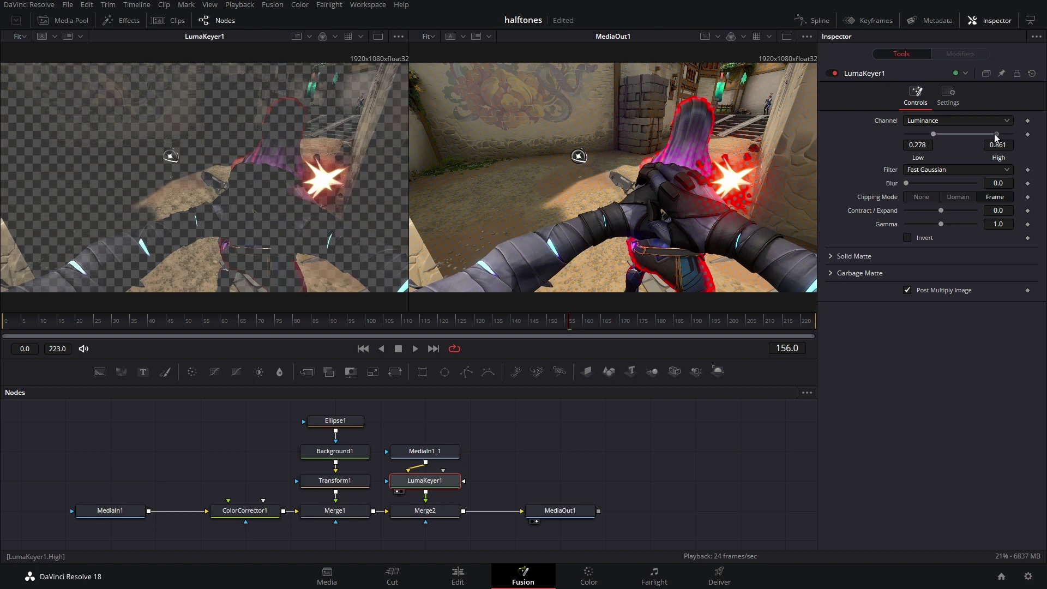
{"action": "left_click", "coordinate": [908, 237]}
{"action": "left_click_drag", "start_coordinate": [941, 211], "coordinate": [934, 224]}
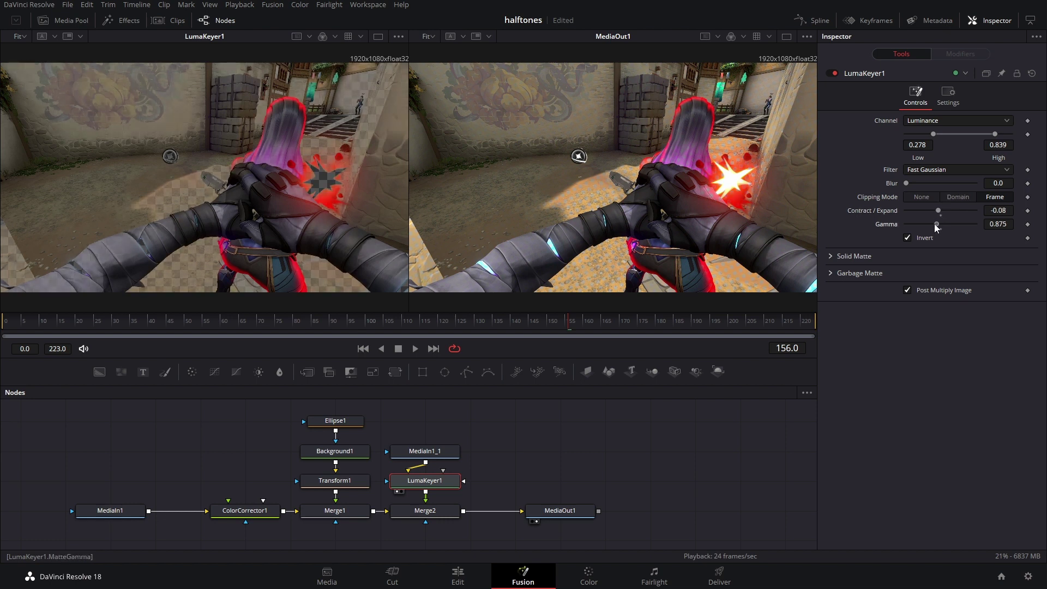
{"action": "left_click_drag", "start_coordinate": [994, 133], "coordinate": [1012, 133]}
{"action": "left_click_drag", "start_coordinate": [933, 134], "coordinate": [912, 134]}
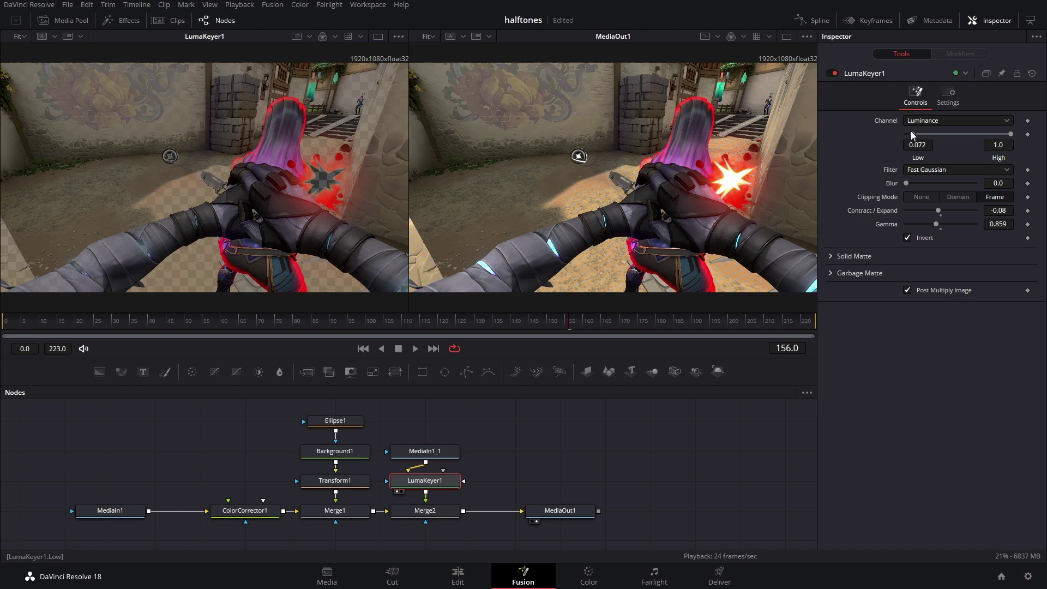
{"action": "left_click_drag", "start_coordinate": [1010, 133], "coordinate": [978, 135]}
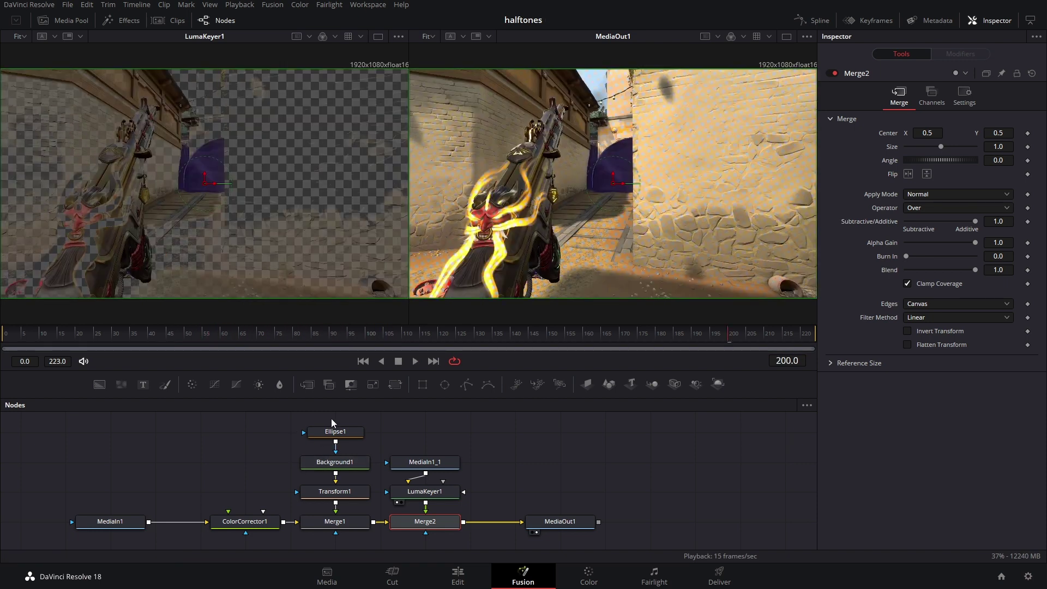
{"action": "left_click_drag", "start_coordinate": [331, 418], "coordinate": [338, 544]}
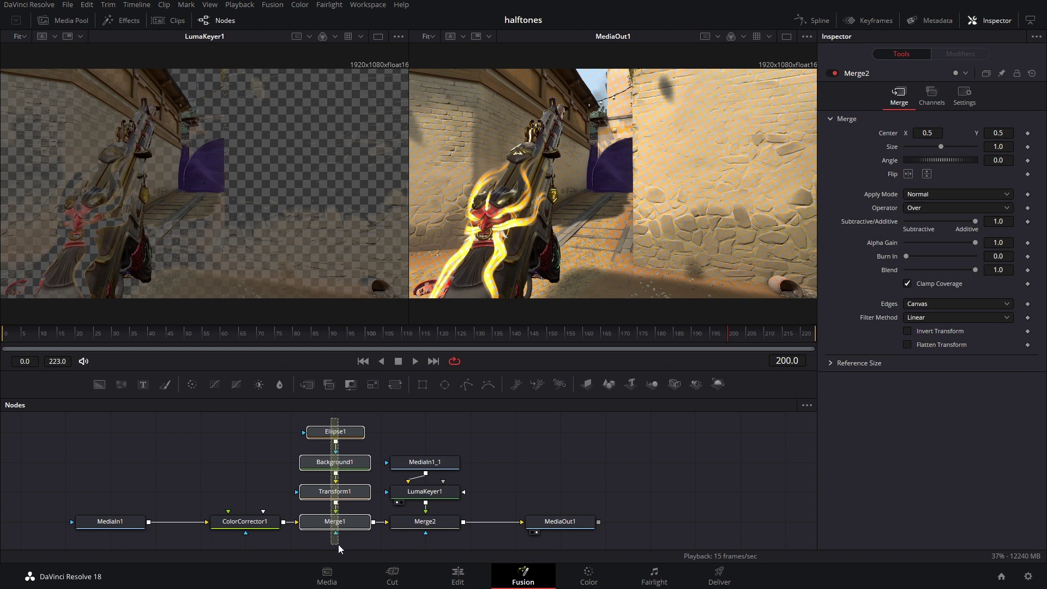
{"action": "left_click", "coordinate": [262, 451]}
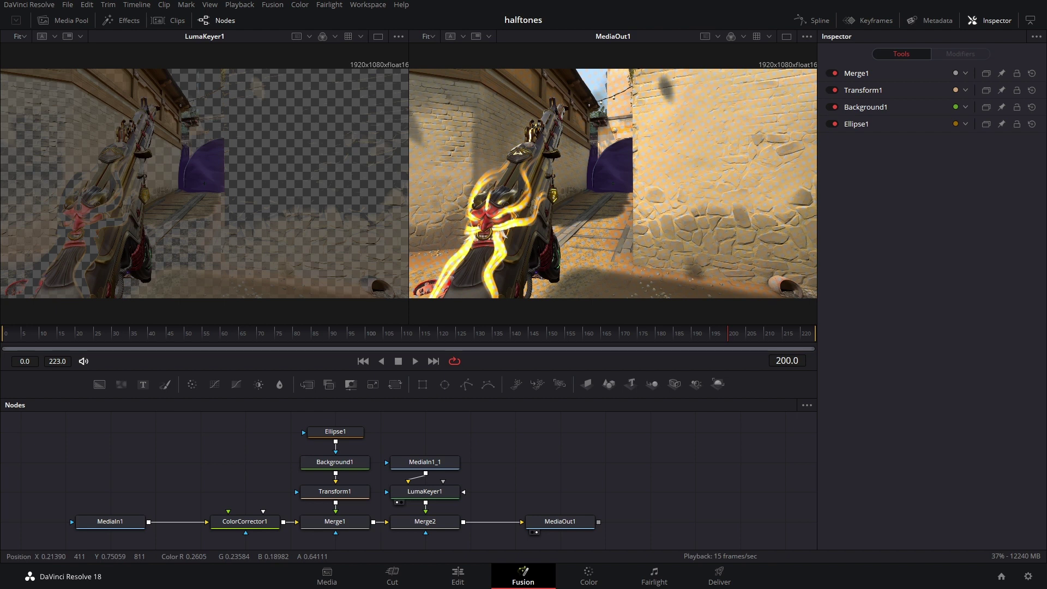
Drag Halftone.setting from the Effects folder into the Fusion graph as a Halftone node.
{"action": "key", "text": "alt+Tab"}
{"action": "left_click", "coordinate": [109, 230]}
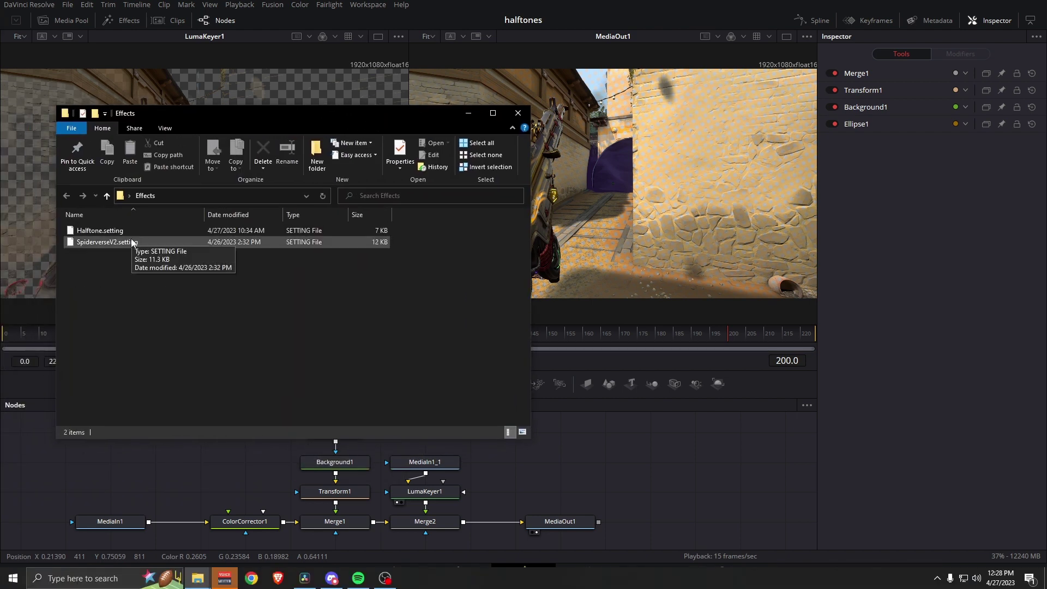
{"action": "left_click_drag", "start_coordinate": [119, 233], "coordinate": [185, 459]}
{"action": "left_click", "coordinate": [132, 497]}
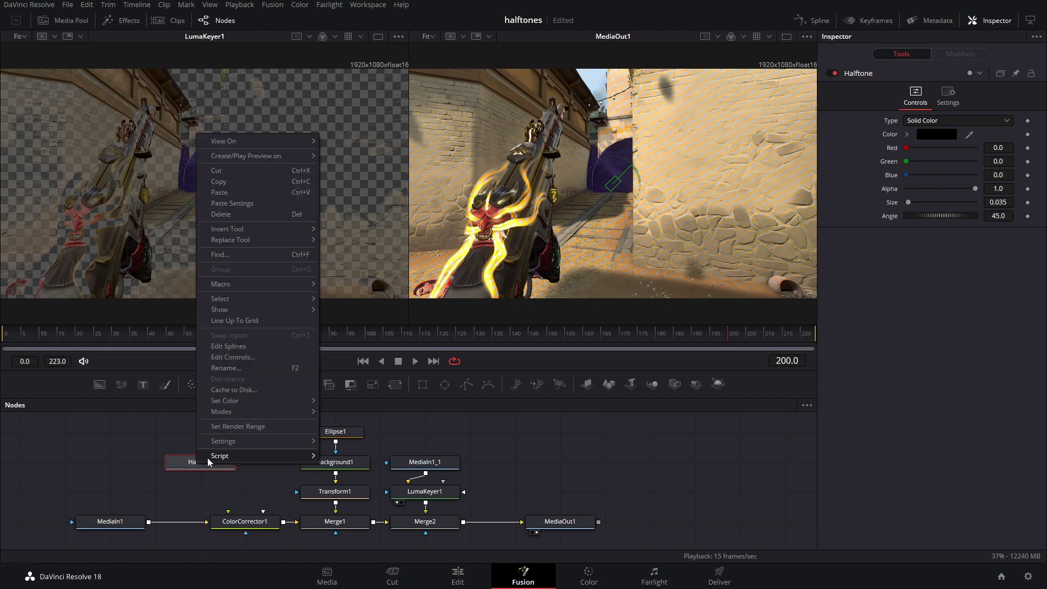
Create a macro from the Halftone node, exporting the Type input and inputs 7 through 11.
{"action": "mouse_move", "coordinate": [281, 283]}
{"action": "left_click", "coordinate": [345, 283]}
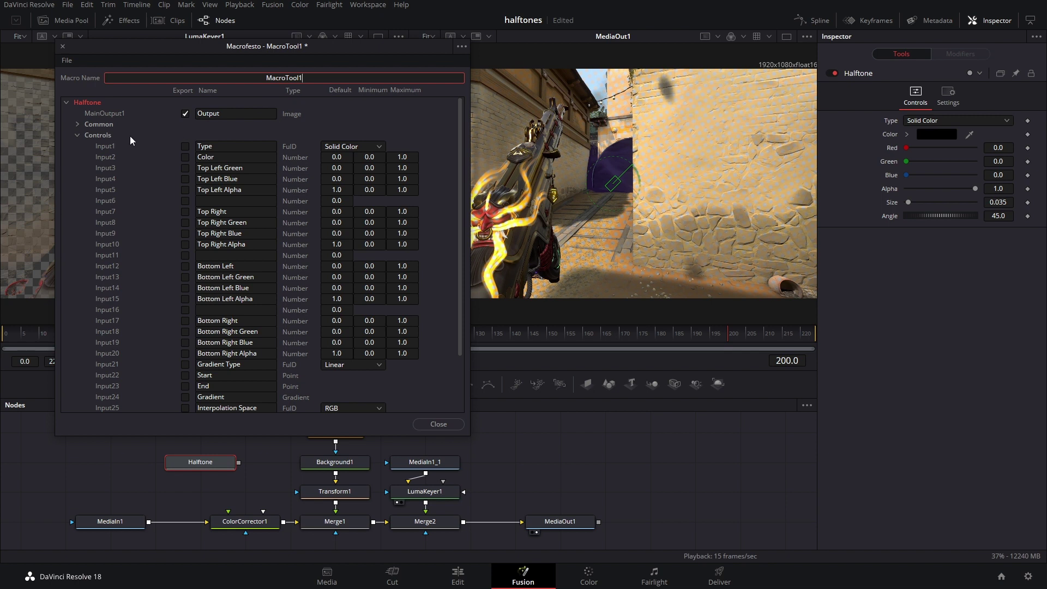
{"action": "left_click", "coordinate": [185, 146]}
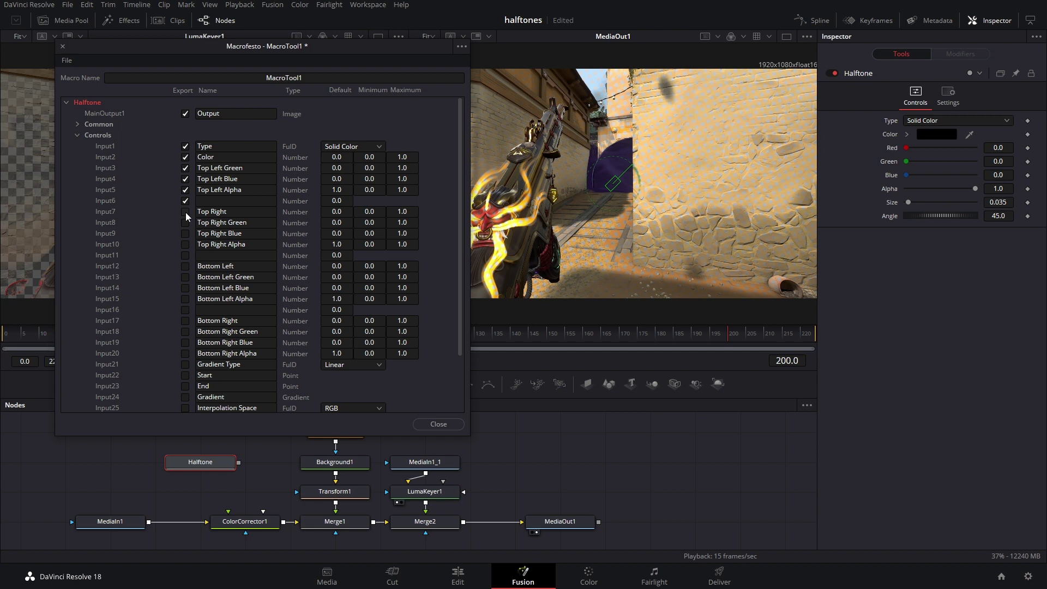
{"action": "left_click_drag", "start_coordinate": [185, 211], "coordinate": [183, 298]}
Also export Gradient Type, Repeat, Sub-Pixel and Size, then edit the macro's name.
{"action": "left_click", "coordinate": [186, 364]}
{"action": "left_click_drag", "start_coordinate": [185, 395], "coordinate": [186, 408]}
{"action": "scroll", "coordinate": [189, 377], "scroll_direction": "down", "scroll_amount": 2}
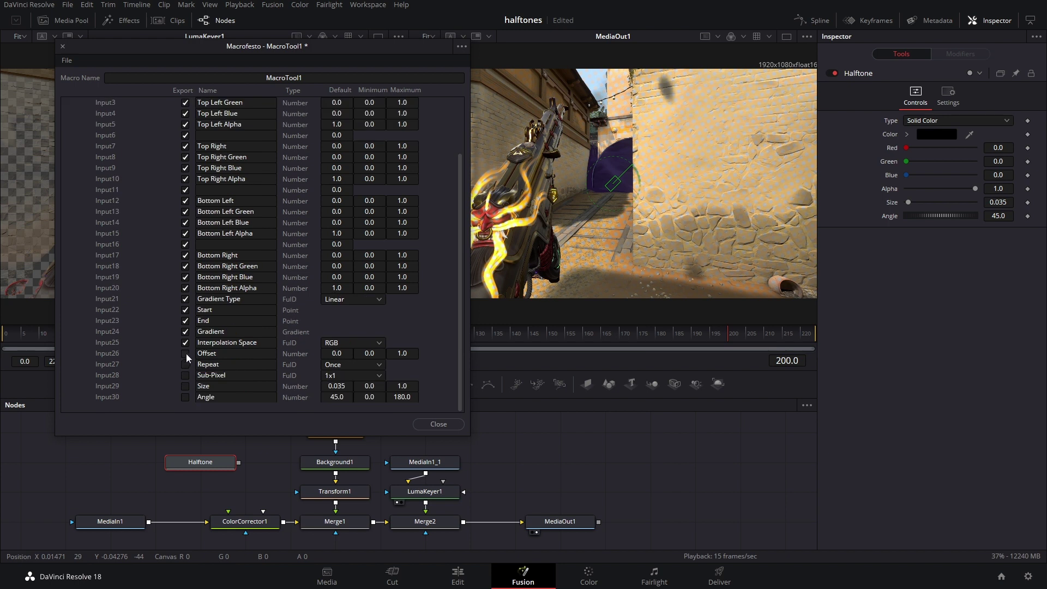
{"action": "left_click_drag", "start_coordinate": [185, 369], "coordinate": [186, 387]}
{"action": "scroll", "coordinate": [175, 364], "scroll_direction": "up", "scroll_amount": 2}
{"action": "scroll", "coordinate": [79, 119], "scroll_direction": "down", "scroll_amount": 2}
{"action": "left_click", "coordinate": [303, 80]}
{"action": "left_click", "coordinate": [65, 61]}
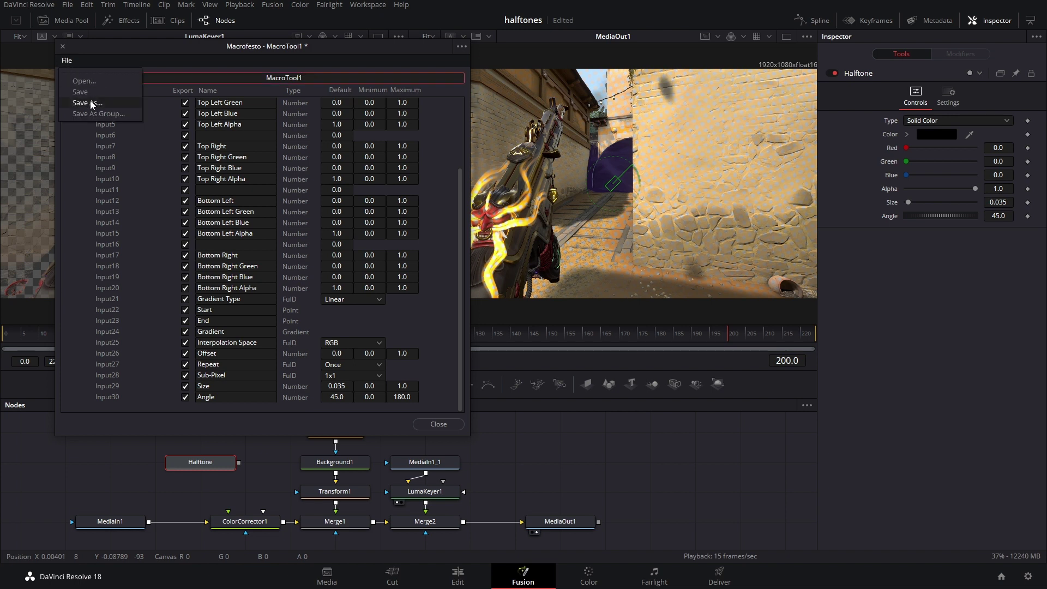
Save the macro as a file, then add a Halftone node via a 'half' search and position it in the graph.
{"action": "left_click", "coordinate": [80, 91]}
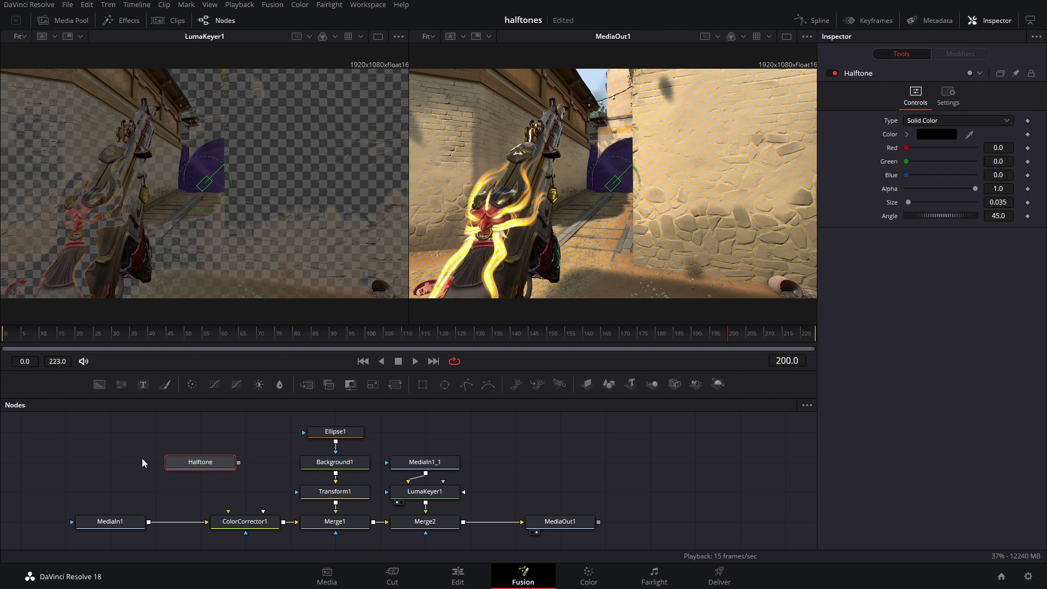
{"action": "key", "text": "shift+space"}
{"action": "type", "text": "ha"}
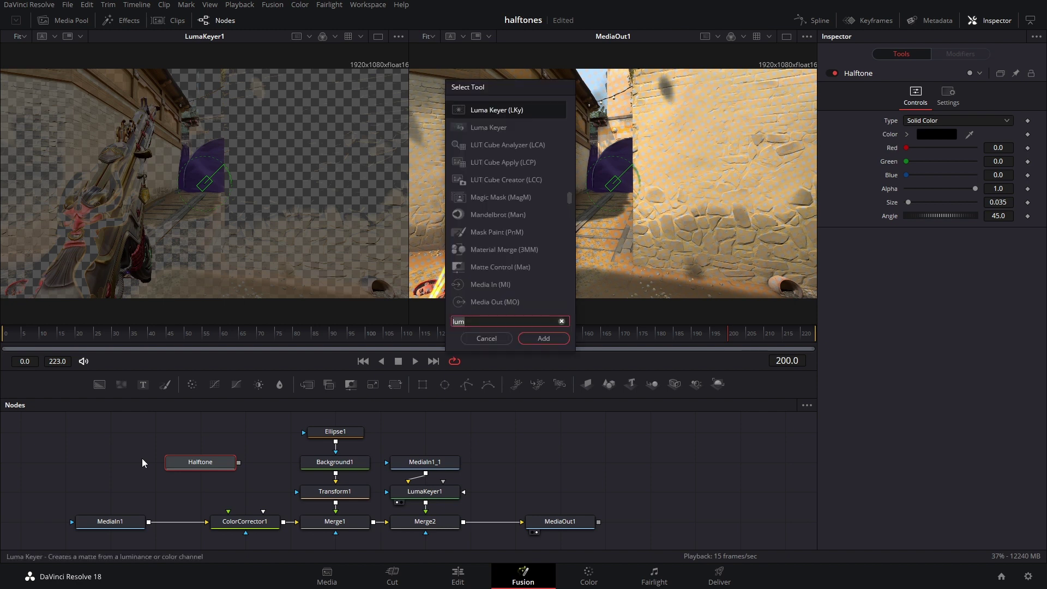
{"action": "type", "text": "lf"}
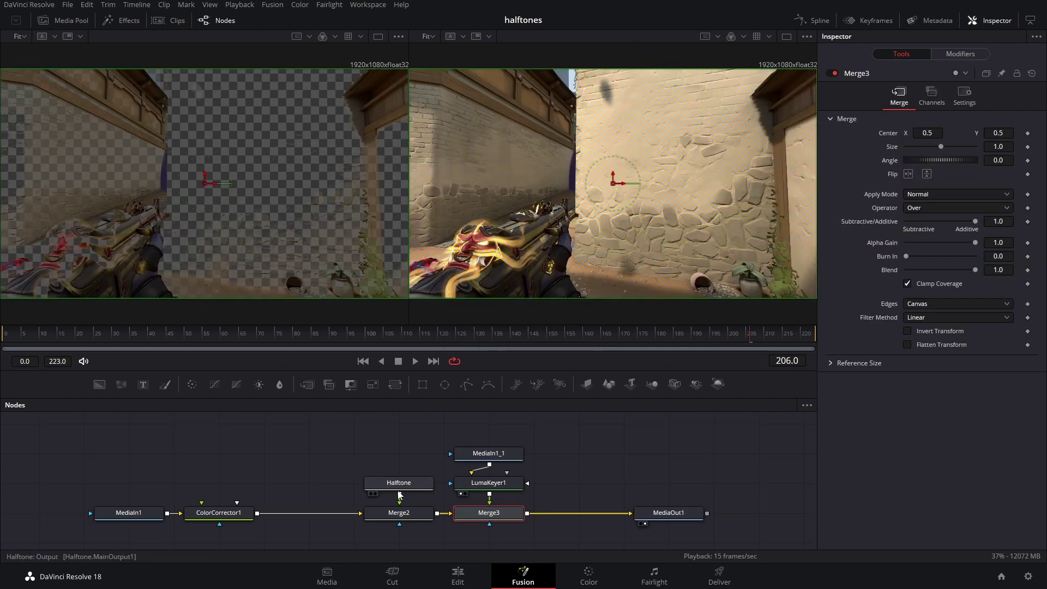
{"action": "left_click_drag", "start_coordinate": [407, 500], "coordinate": [364, 469]}
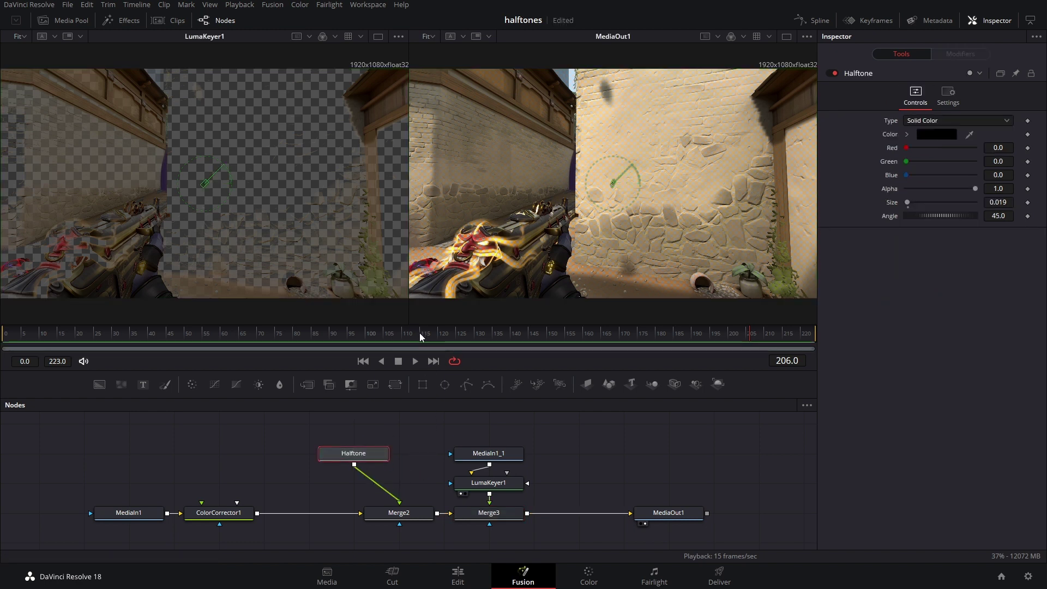
Scrub the clip to frame 118 and browse dot colour hues, cancelling without changes.
{"action": "left_click", "coordinate": [382, 334]}
{"action": "left_click_drag", "start_coordinate": [382, 335], "coordinate": [473, 335]}
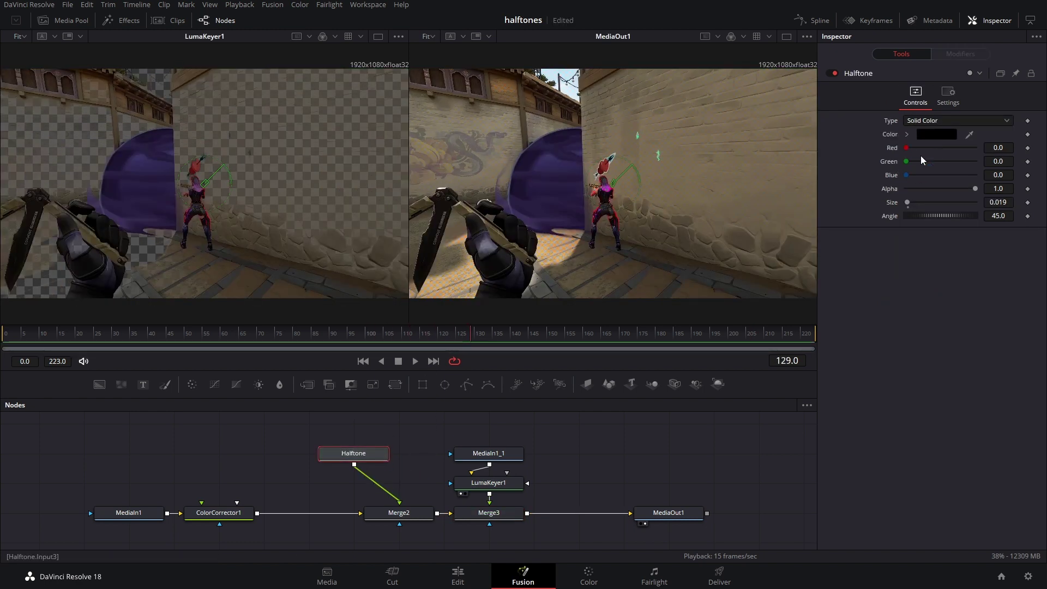
{"action": "left_click_drag", "start_coordinate": [383, 332], "coordinate": [435, 334]}
{"action": "left_click", "coordinate": [927, 135]}
{"action": "left_click_drag", "start_coordinate": [562, 207], "coordinate": [526, 201]}
{"action": "left_click", "coordinate": [577, 391]}
View the Halftone node, try blue dot colours but keep black, and enlarge dots to size 0.142.
{"action": "key", "text": "1"}
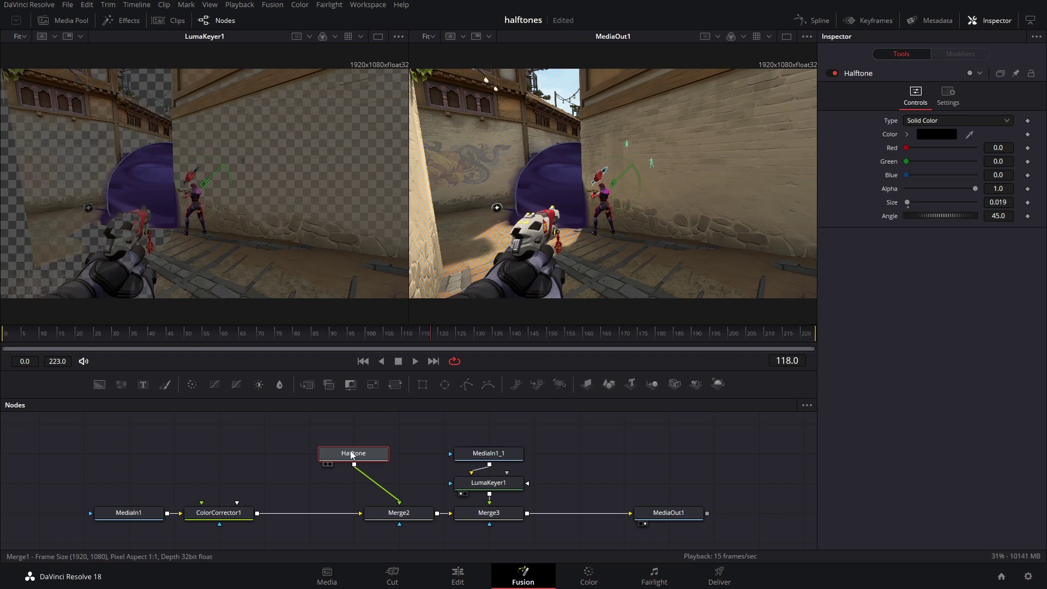
{"action": "left_click", "coordinate": [933, 135]}
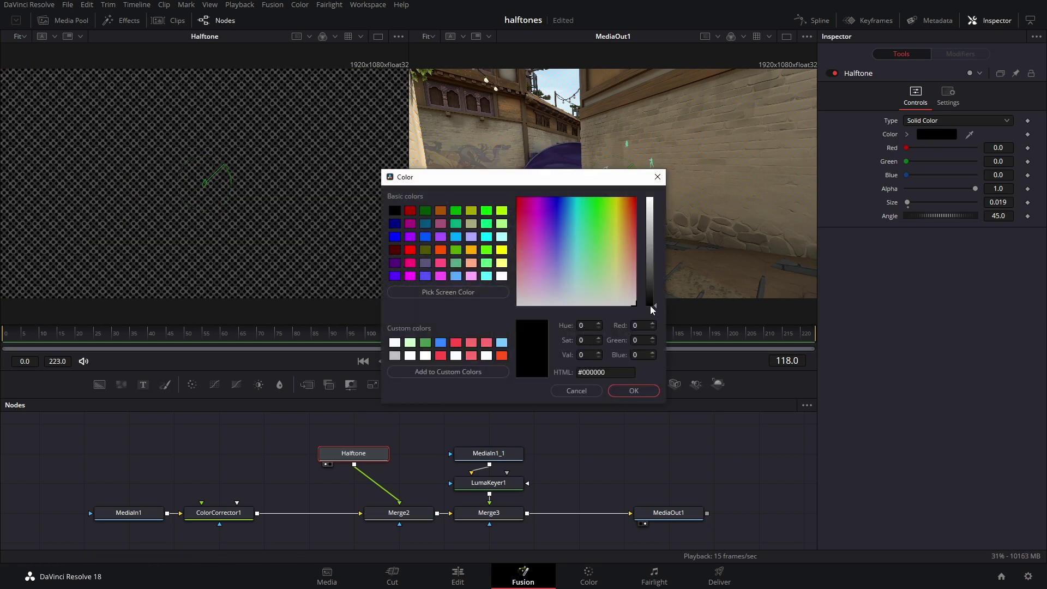
{"action": "left_click_drag", "start_coordinate": [652, 307], "coordinate": [658, 220]}
{"action": "left_click", "coordinate": [583, 238]}
{"action": "left_click_drag", "start_coordinate": [583, 237], "coordinate": [554, 220]}
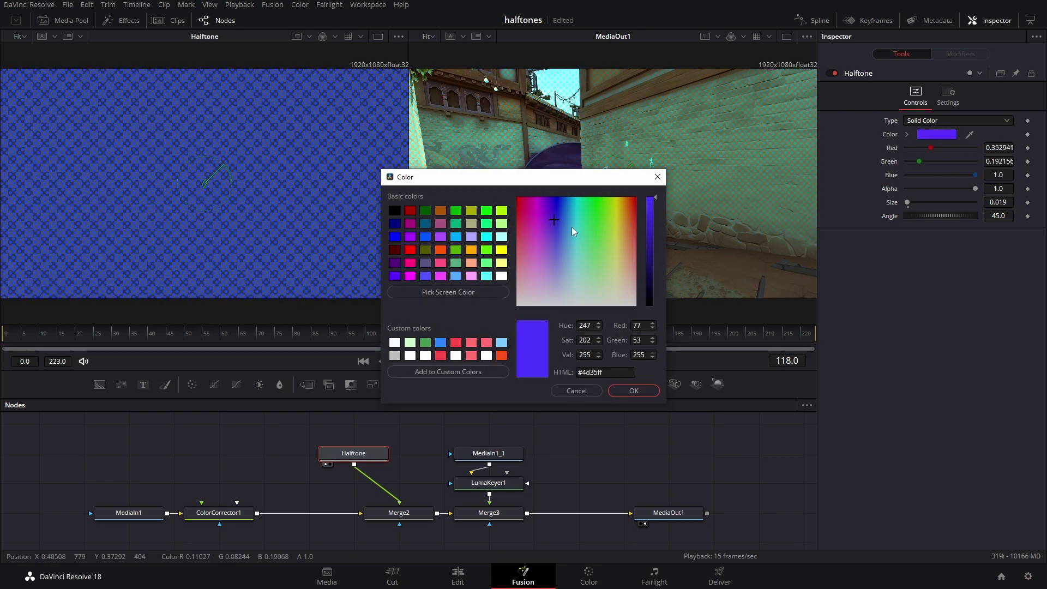
{"action": "left_click", "coordinate": [571, 227]}
{"action": "left_click", "coordinate": [577, 390]}
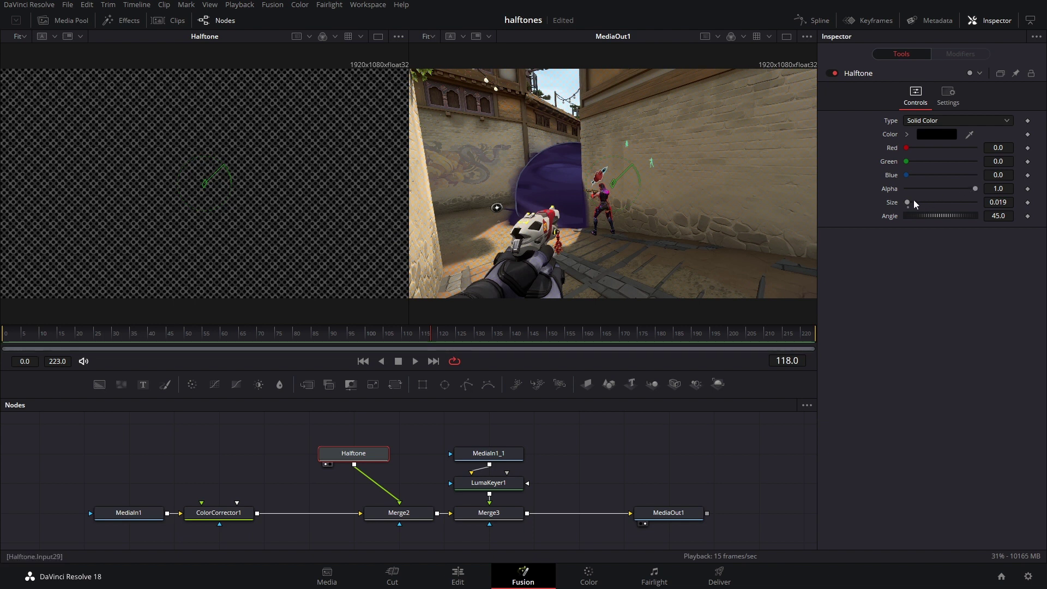
{"action": "left_click_drag", "start_coordinate": [914, 203], "coordinate": [938, 216]}
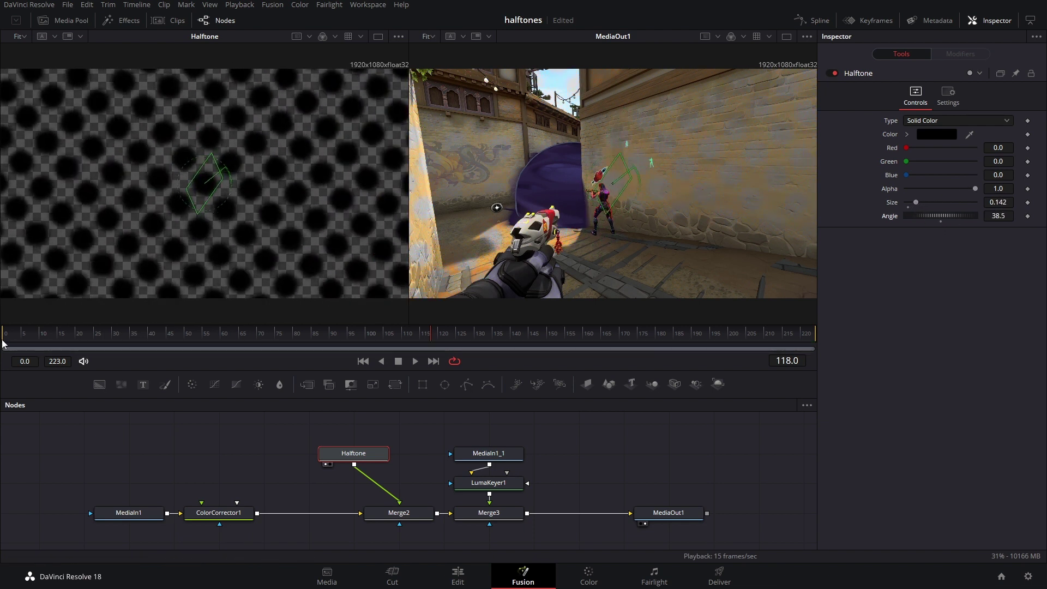